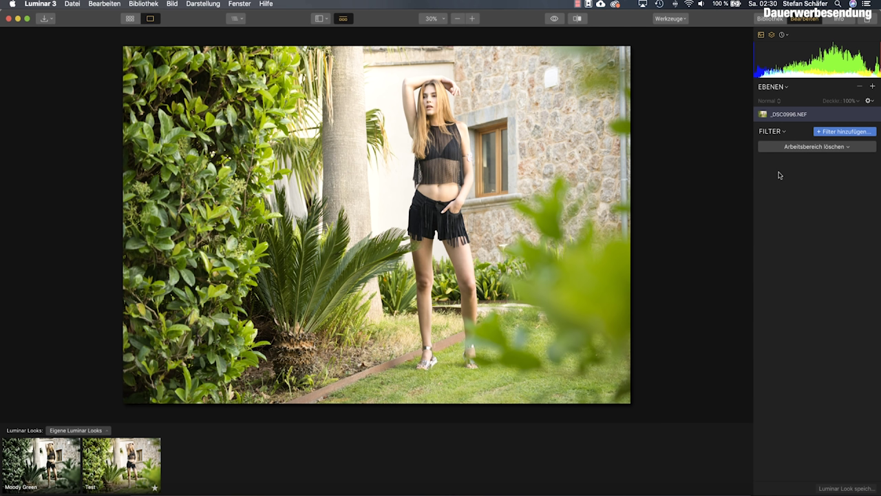
# Add the RAW-Entwicklung filter and set Kontrast to 50, Belichtung to -0,33 and Lichter to -65.
pyautogui.click(836, 137)
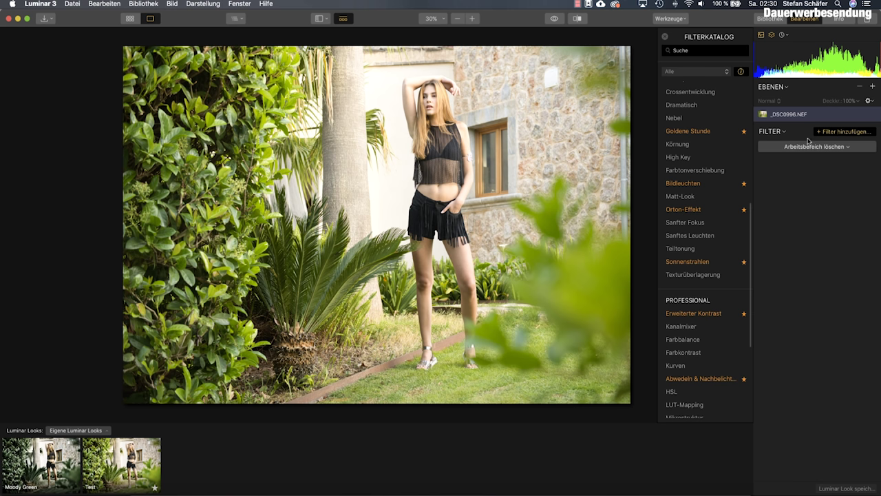
pyautogui.scroll(5, 696, 157)
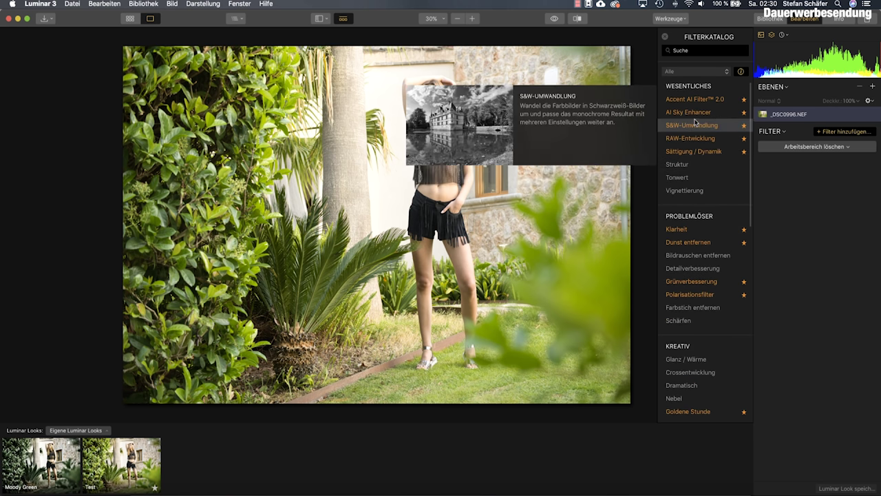
pyautogui.click(694, 139)
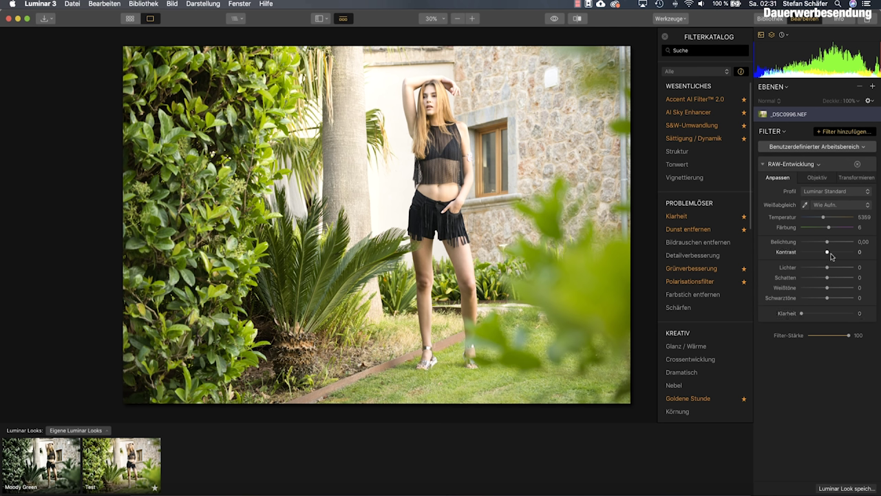
pyautogui.moveTo(827, 253); pyautogui.dragTo(843, 254)
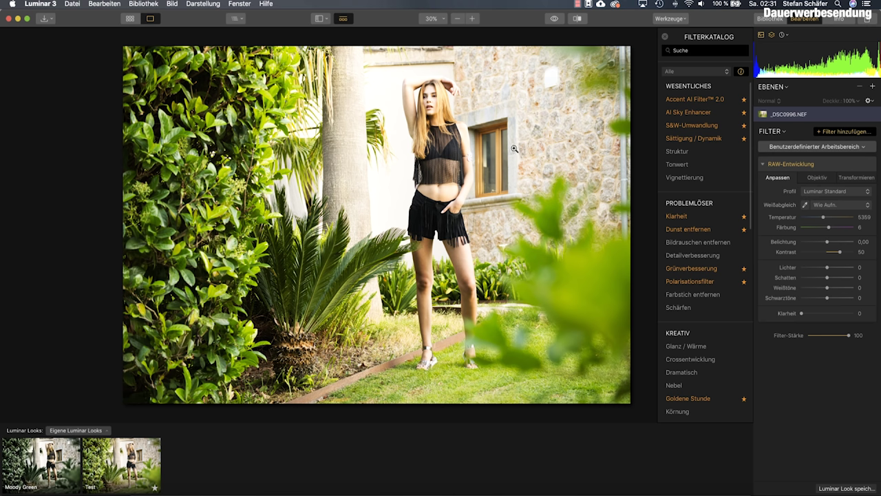
pyautogui.moveTo(828, 243); pyautogui.dragTo(810, 268)
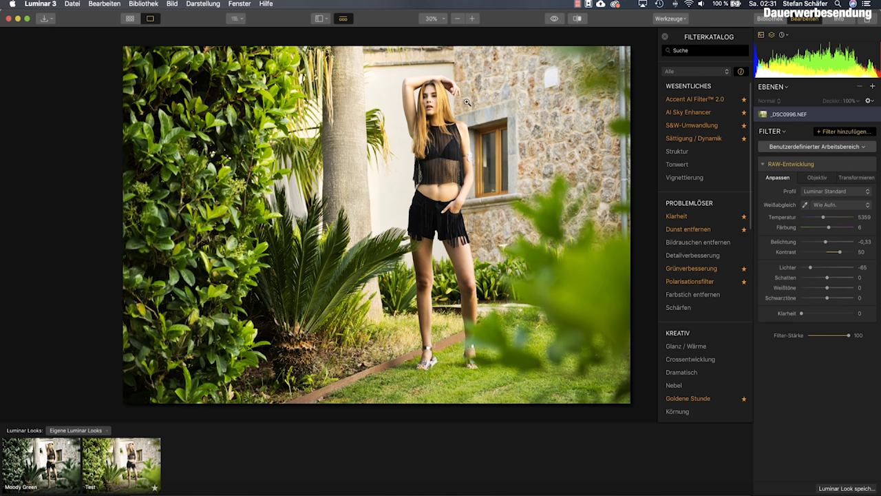
# Set Schatten to 60 and Schwarztöne to -30 in the RAW-Entwicklung filter.
pyautogui.moveTo(827, 277); pyautogui.dragTo(845, 278)
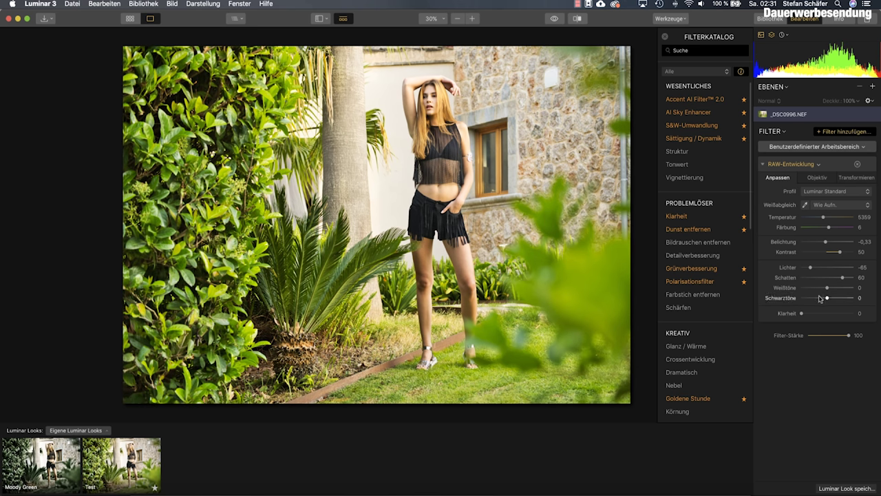
pyautogui.moveTo(827, 298); pyautogui.dragTo(820, 298)
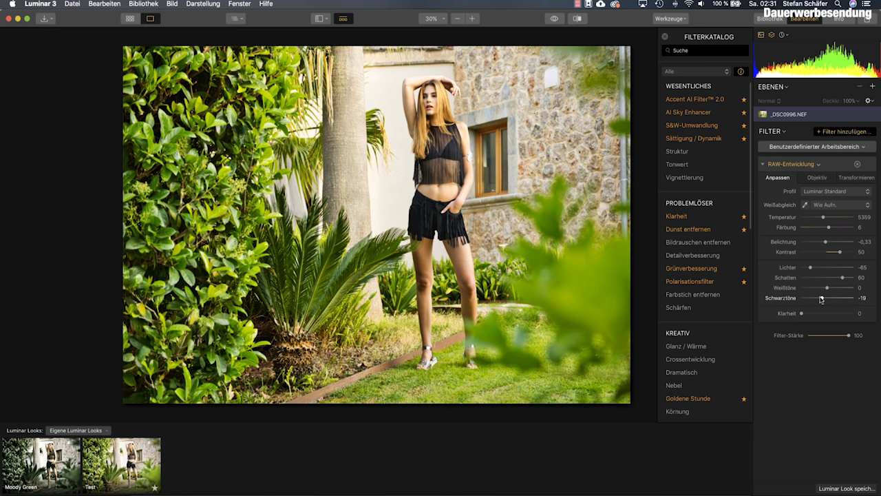
pyautogui.moveTo(821, 299); pyautogui.dragTo(819, 299)
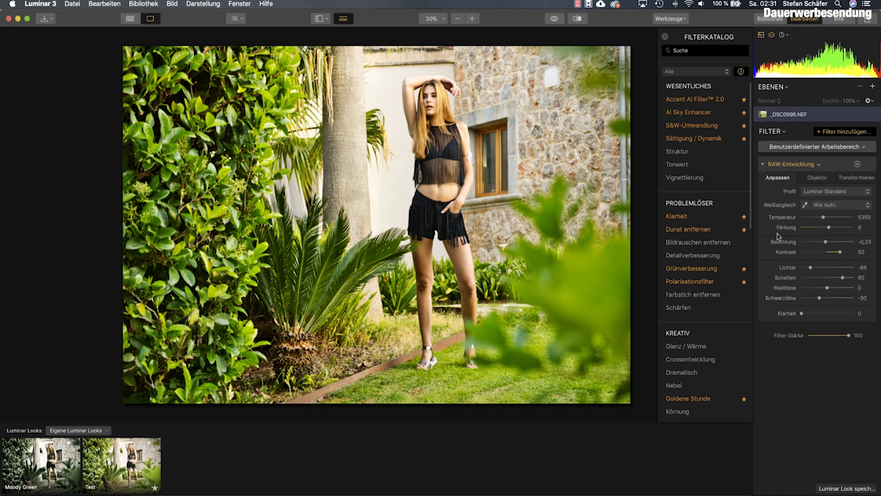
# Add the Sättigung / Dynamik filter with Sättigung at -20 and Dynamik at 10.
pyautogui.moveTo(711, 145)
pyautogui.moveTo(726, 120)
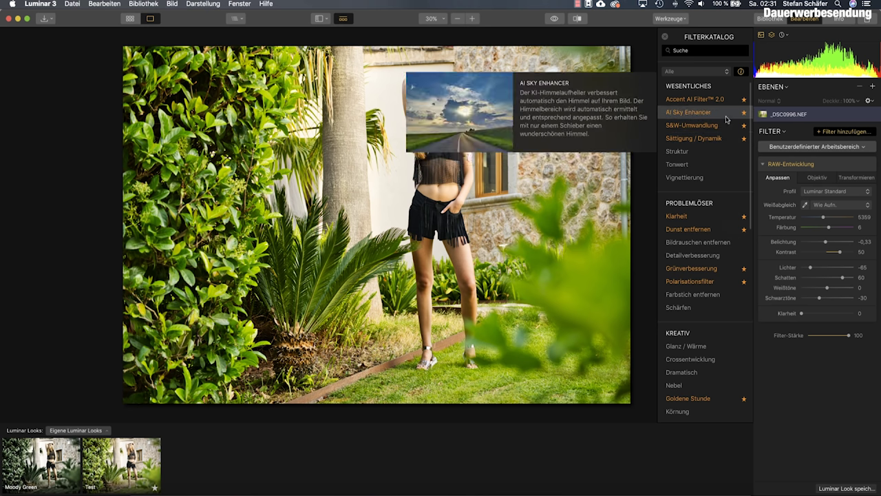
pyautogui.click(693, 140)
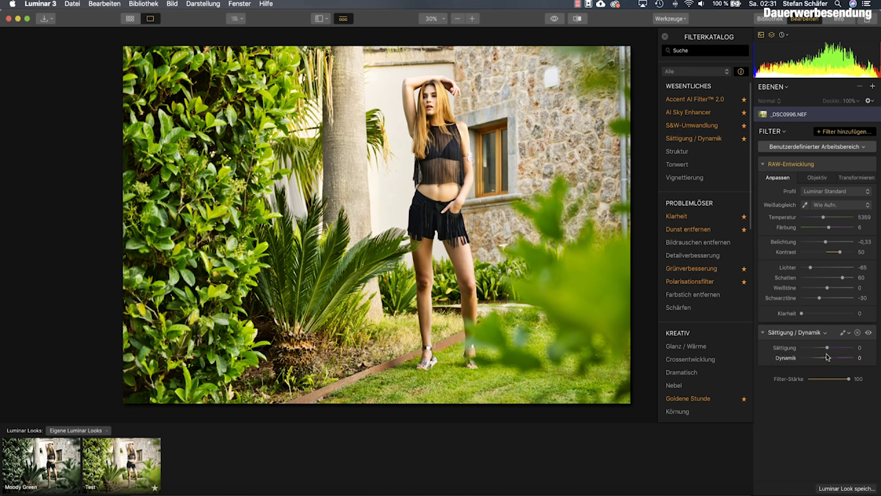
pyautogui.moveTo(828, 349); pyautogui.dragTo(821, 350)
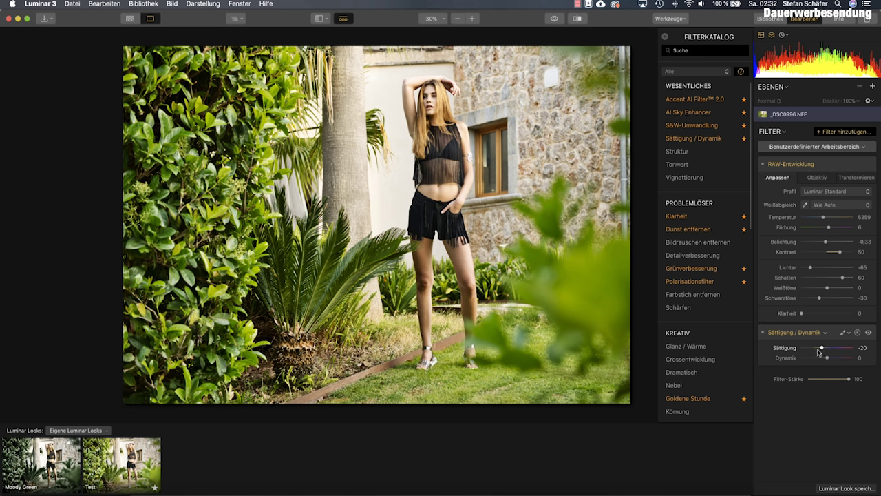
pyautogui.moveTo(726, 347)
pyautogui.moveTo(828, 358); pyautogui.dragTo(831, 359)
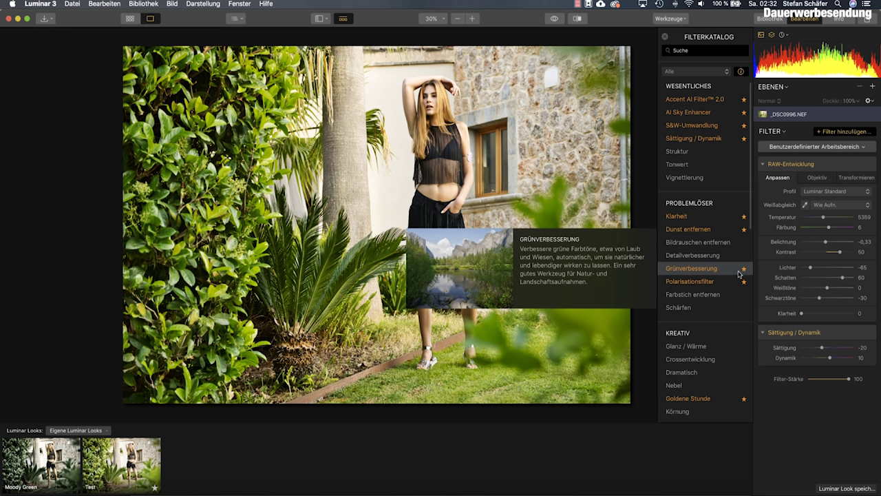
# Add the Dunst entfernen and Klarheit filters, each with a Stärke of 30.
pyautogui.moveTo(725, 216)
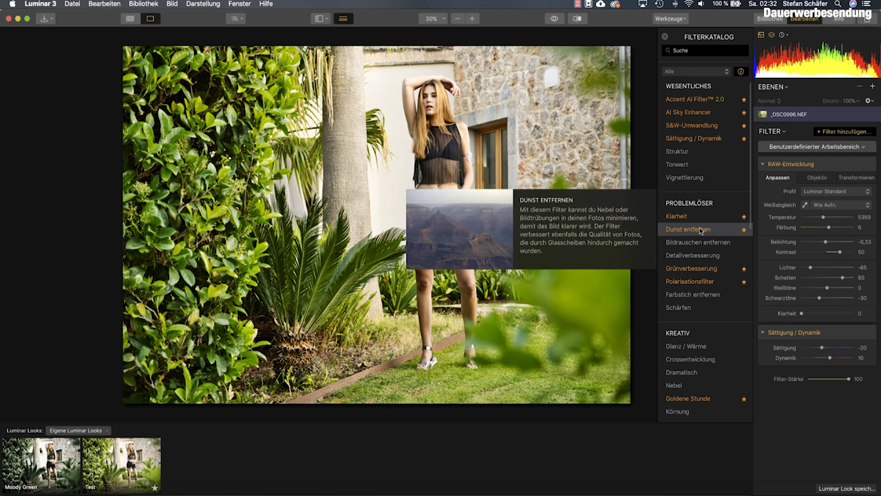
pyautogui.click(700, 230)
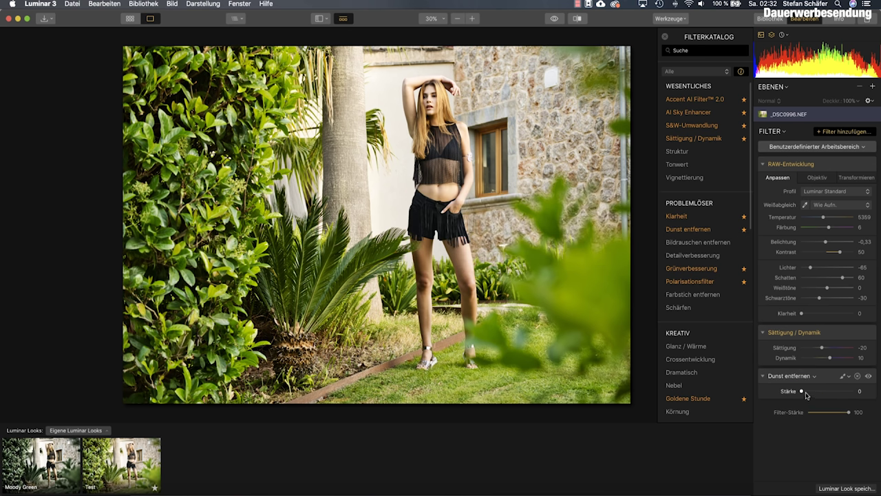
pyautogui.moveTo(802, 391); pyautogui.dragTo(817, 392)
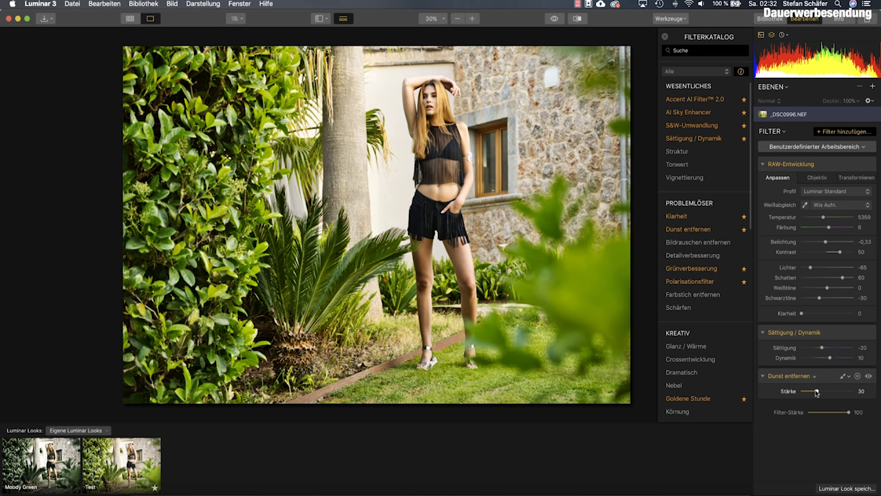
pyautogui.click(687, 218)
pyautogui.moveTo(801, 424); pyautogui.dragTo(820, 425)
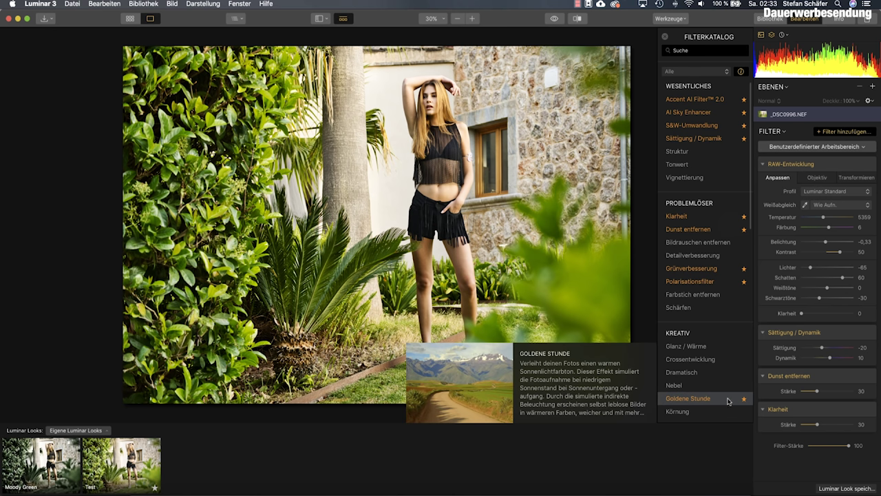
# Add the Matt-Look filter with Stärke 30 and Verblassen 40, and compare the photo with and without it.
pyautogui.moveTo(714, 375)
pyautogui.scroll(-6, 715, 375)
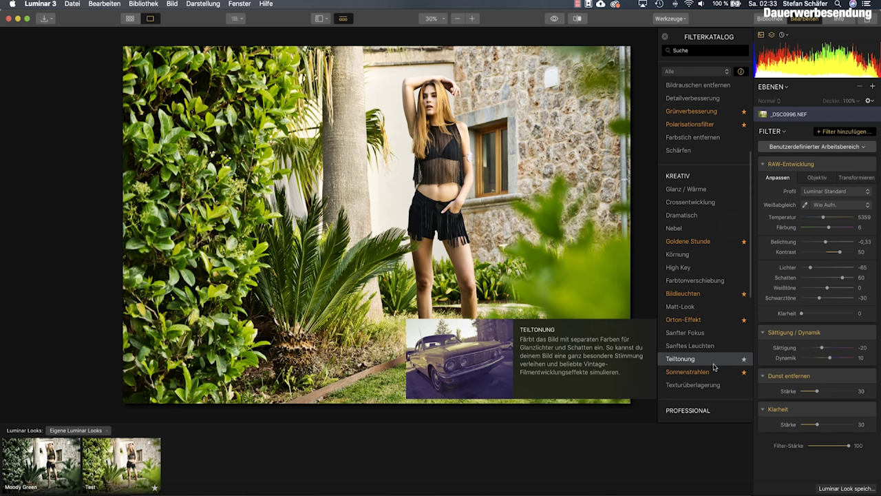
pyautogui.click(688, 309)
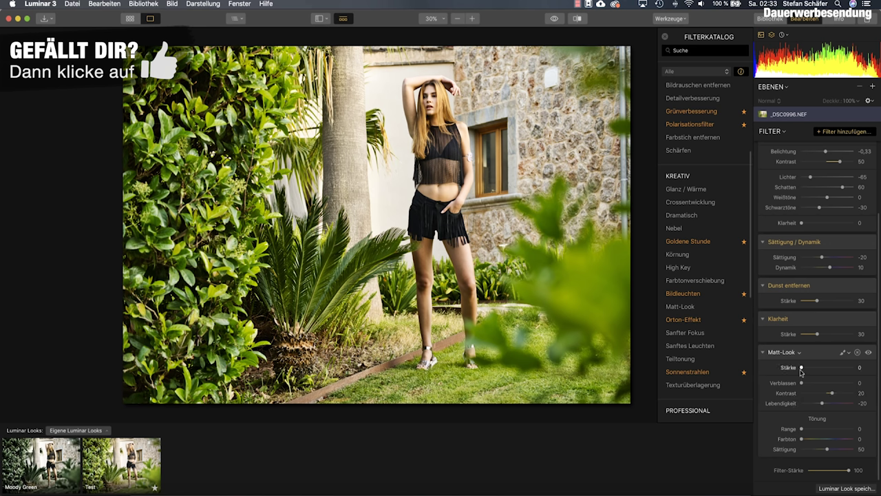
pyautogui.moveTo(802, 369); pyautogui.dragTo(817, 369)
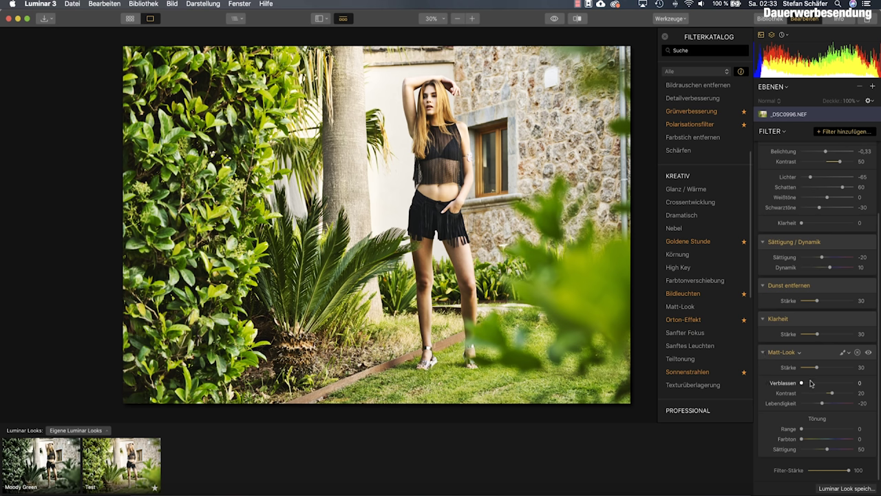
pyautogui.moveTo(802, 382); pyautogui.dragTo(826, 384)
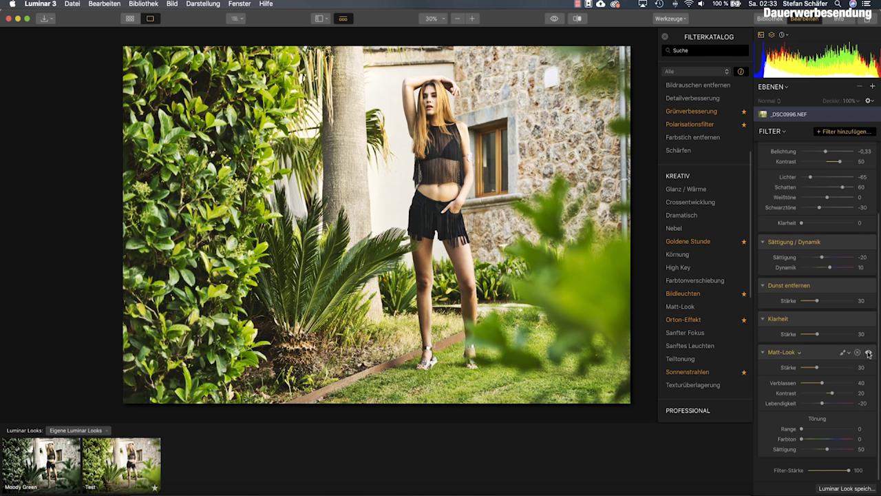
pyautogui.click(869, 353)
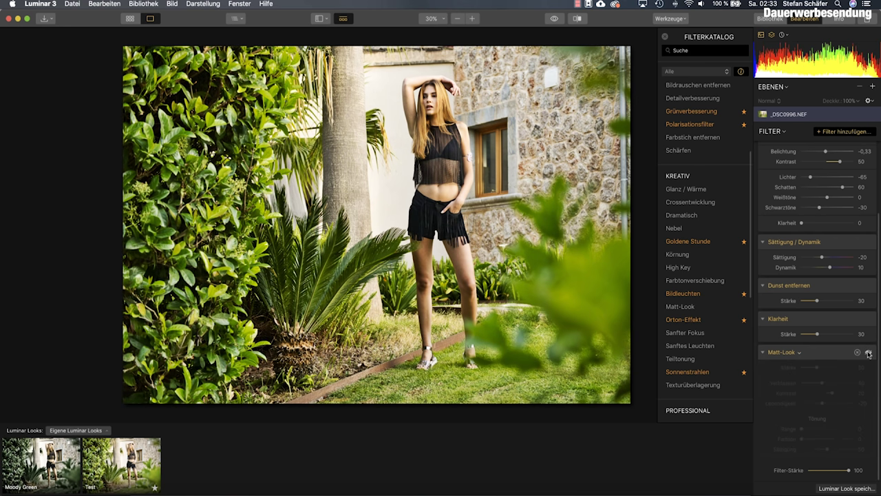
pyautogui.click(868, 353)
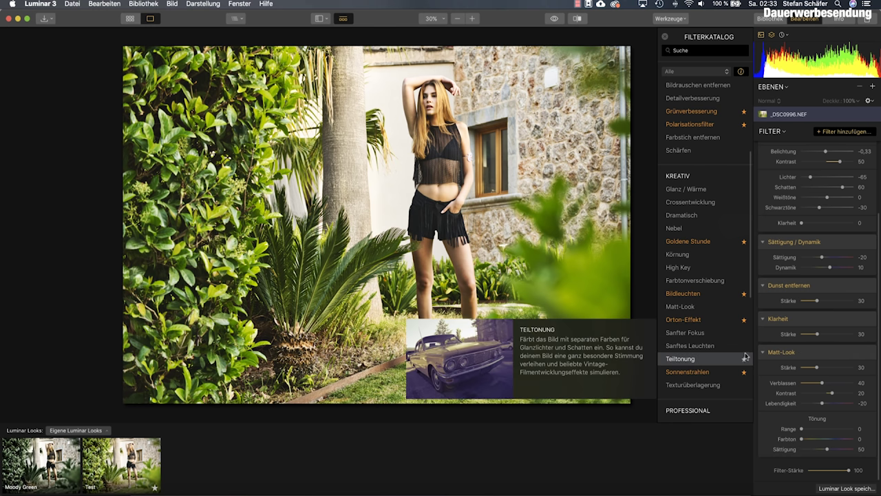
# Add the HSL filter and set its Farbton values to Rot 10, Orange 5, Gelb 15 and Grün 40.
pyautogui.moveTo(734, 383)
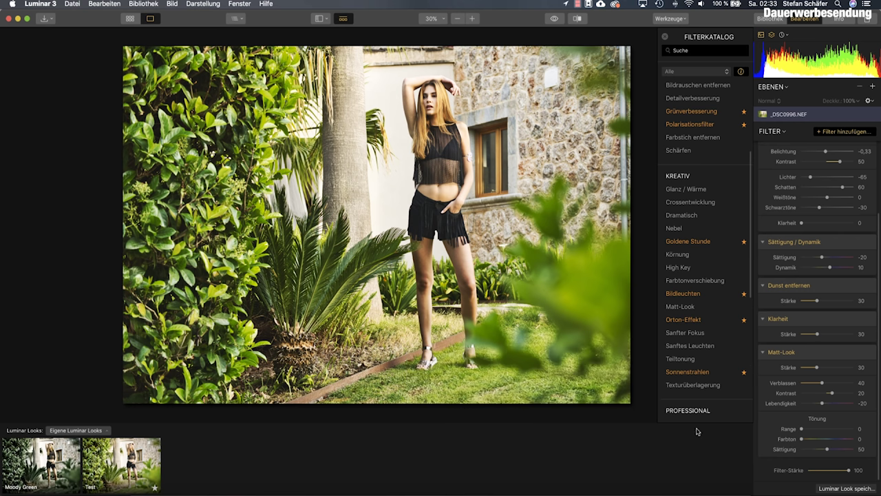
pyautogui.moveTo(714, 319)
pyautogui.scroll(-6, 715, 319)
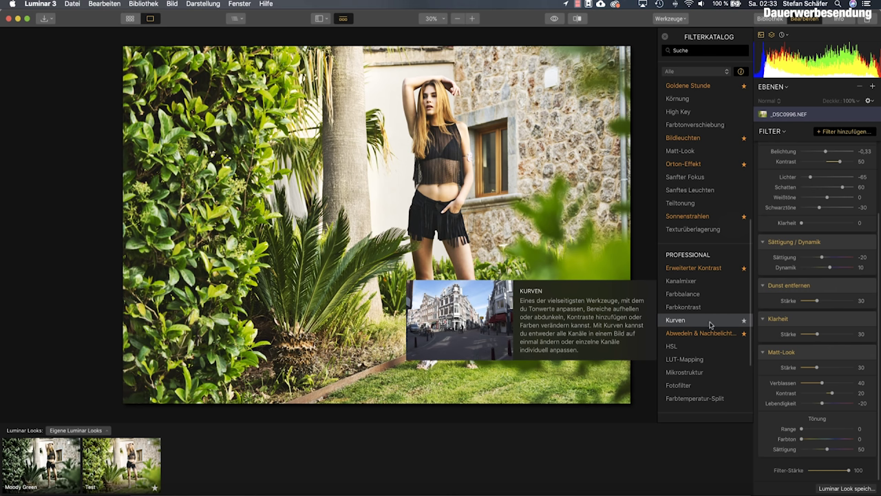
pyautogui.click(672, 346)
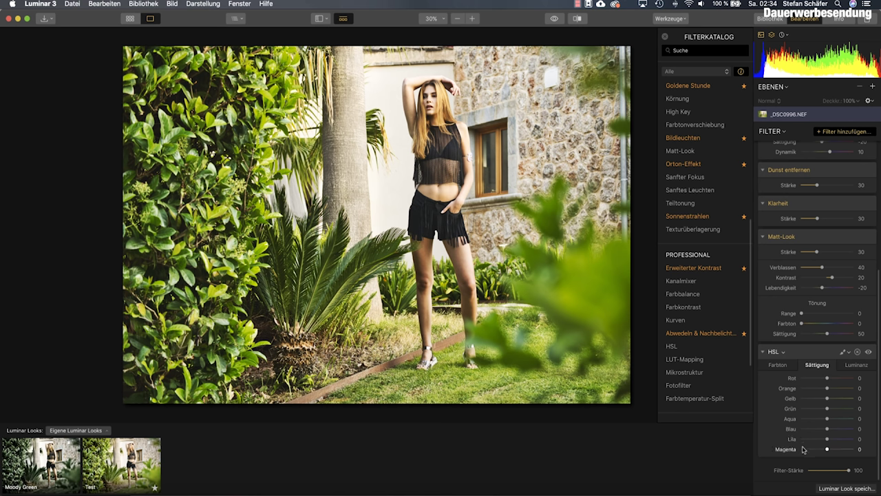
pyautogui.click(779, 366)
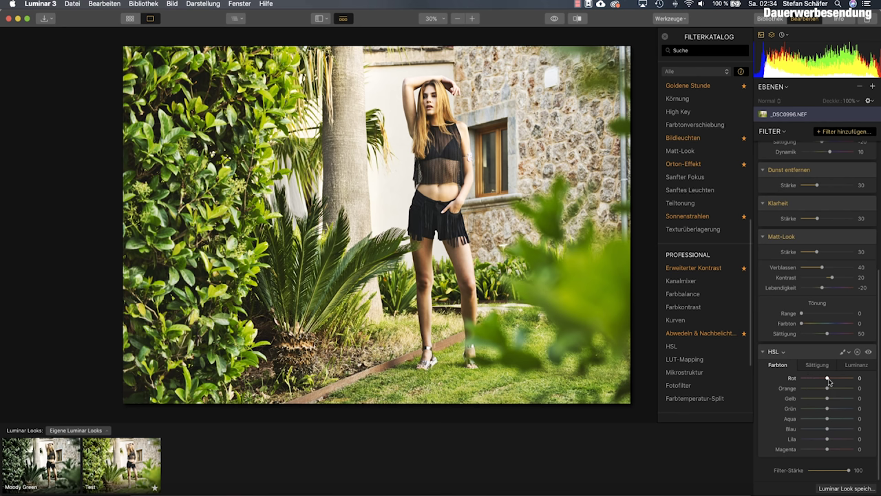
pyautogui.moveTo(827, 380); pyautogui.dragTo(831, 379)
pyautogui.moveTo(827, 390); pyautogui.dragTo(828, 389)
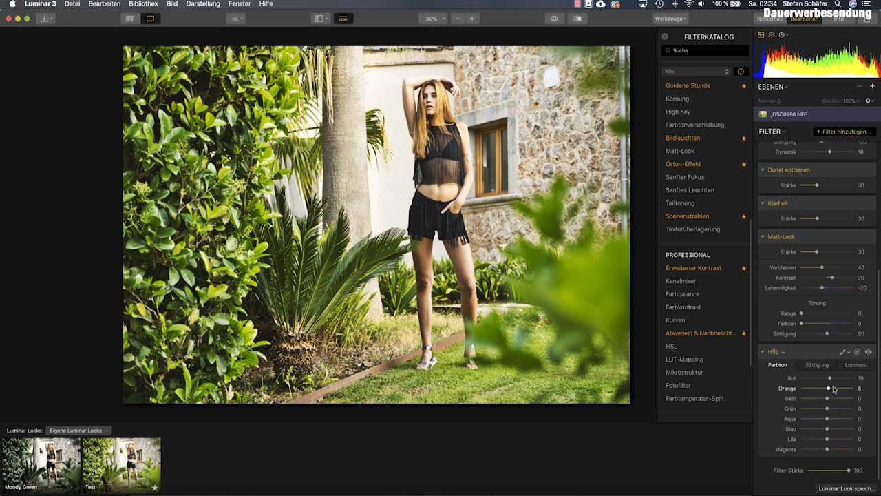
pyautogui.moveTo(832, 391); pyautogui.dragTo(833, 391)
pyautogui.press('super+z')
pyautogui.moveTo(828, 400); pyautogui.dragTo(832, 398)
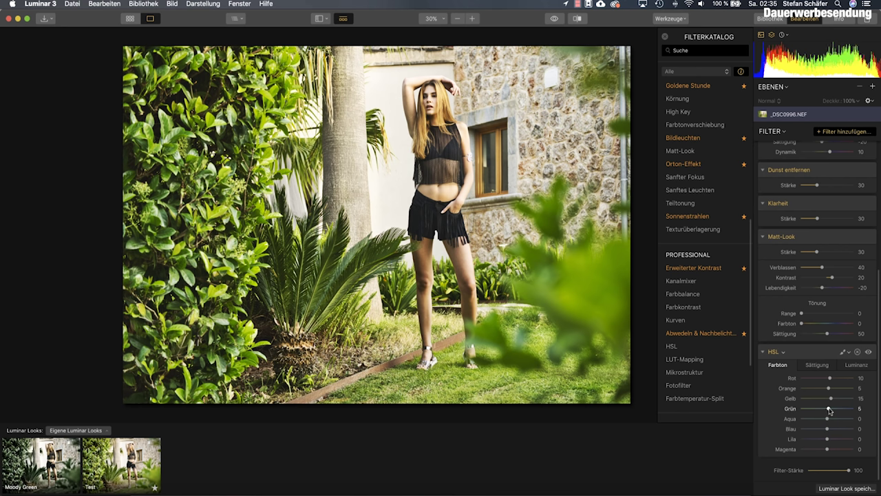
pyautogui.moveTo(827, 411); pyautogui.dragTo(841, 411)
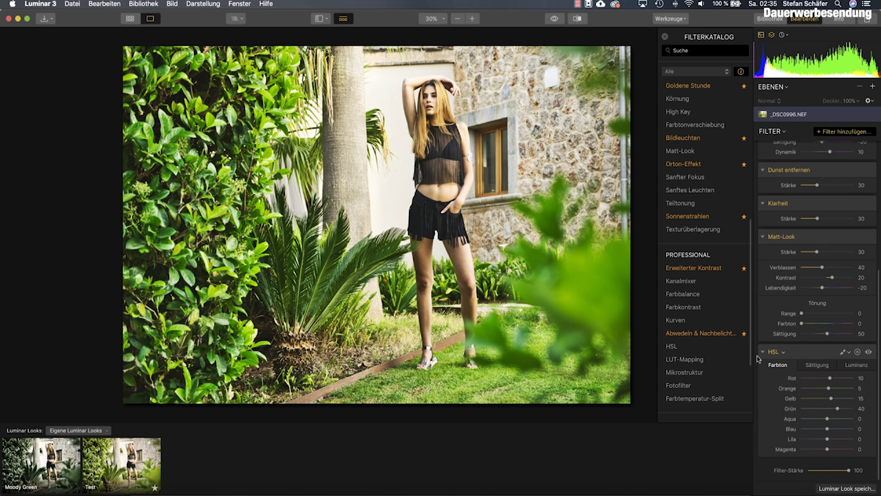
# Set the HSL Sättigung values to Rot -10, Orange -20, Gelb -70 and Grün -75.
pyautogui.click(819, 365)
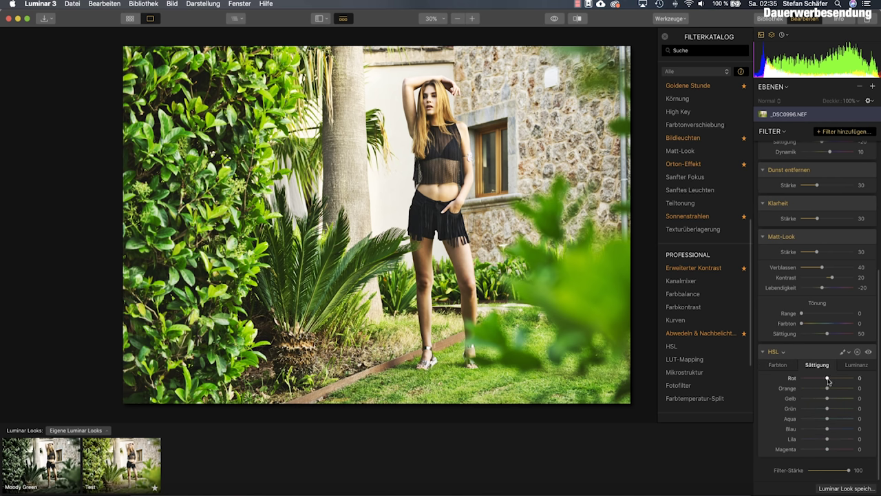
pyautogui.moveTo(827, 379); pyautogui.dragTo(826, 381)
pyautogui.moveTo(827, 389); pyautogui.dragTo(814, 400)
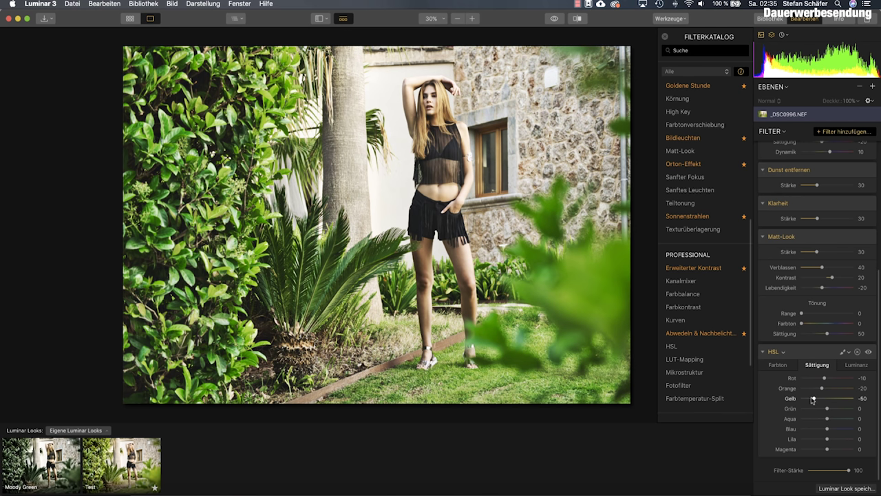
pyautogui.moveTo(813, 400); pyautogui.dragTo(807, 411)
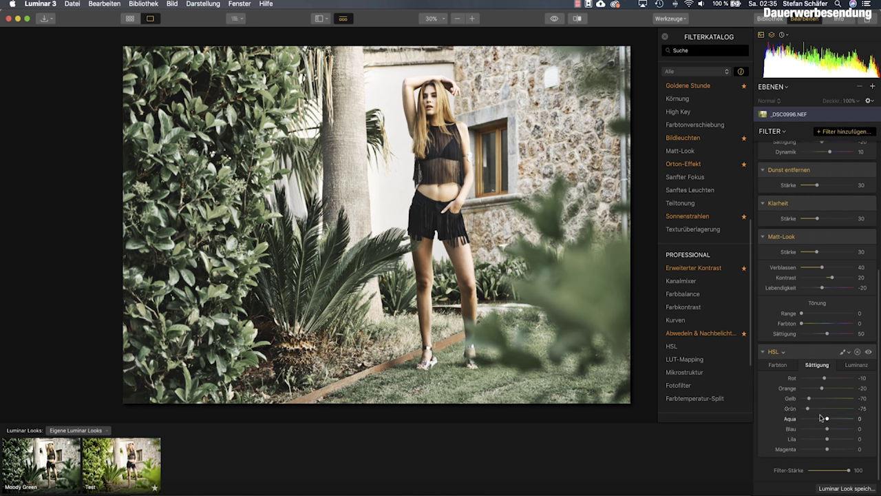
# Strongly reduce the HSL Sättigung of Aqua, Blau, Lila and Magenta.
pyautogui.moveTo(827, 419); pyautogui.dragTo(819, 421)
pyautogui.moveTo(820, 421); pyautogui.dragTo(805, 422)
pyautogui.moveTo(827, 431); pyautogui.dragTo(808, 432)
pyautogui.moveTo(826, 439); pyautogui.dragTo(803, 441)
pyautogui.click(807, 449)
# Set the HSL Luminanz of both Orange and Gelb to -15.
pyautogui.click(851, 366)
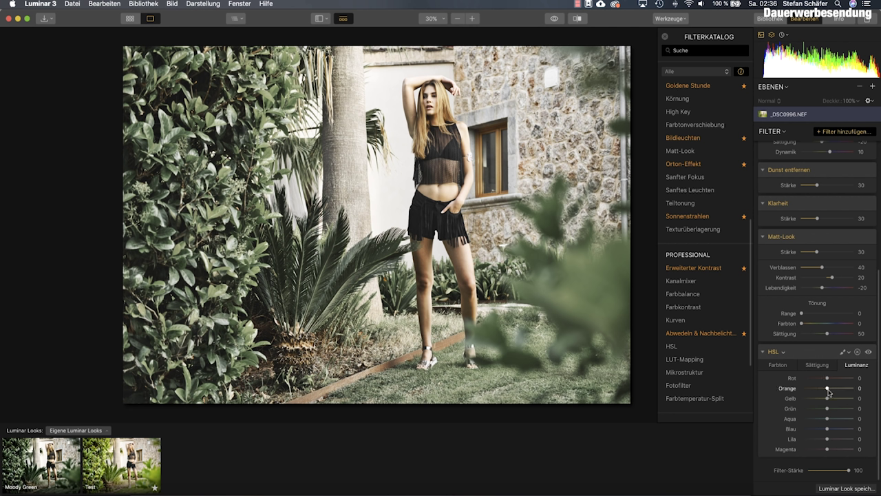
pyautogui.moveTo(827, 390); pyautogui.dragTo(823, 390)
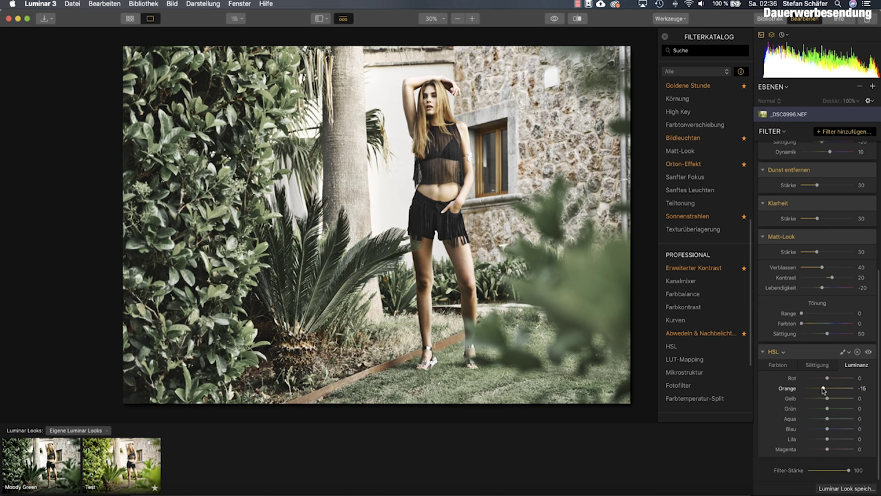
pyautogui.moveTo(827, 400); pyautogui.dragTo(823, 399)
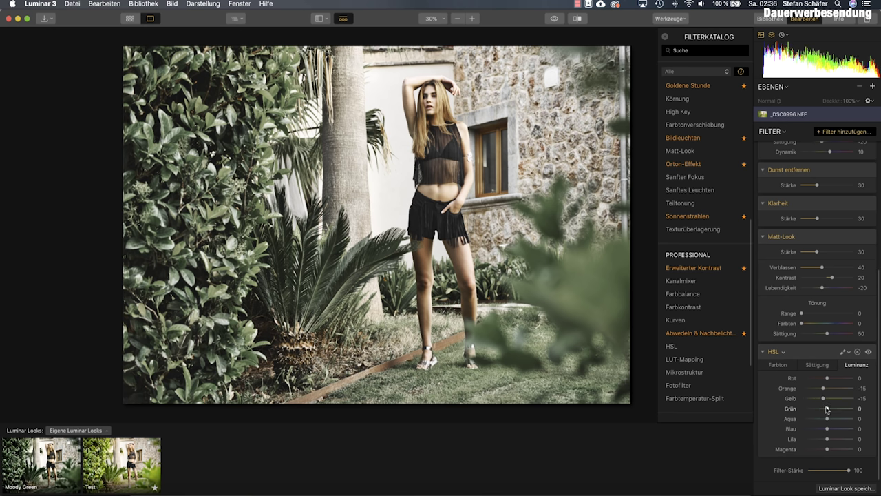
# Set the HSL Luminanz of Grün to -31 and compare the edited portrait with the original.
pyautogui.moveTo(826, 409); pyautogui.dragTo(817, 409)
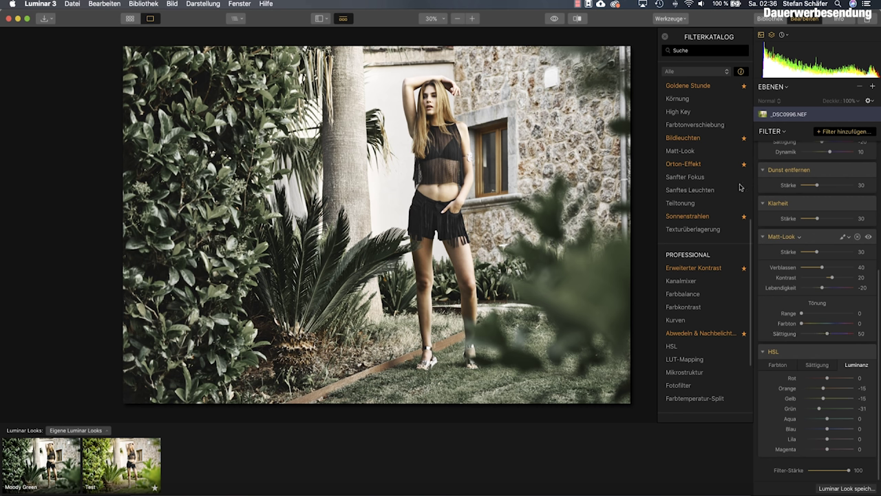
pyautogui.click(555, 19)
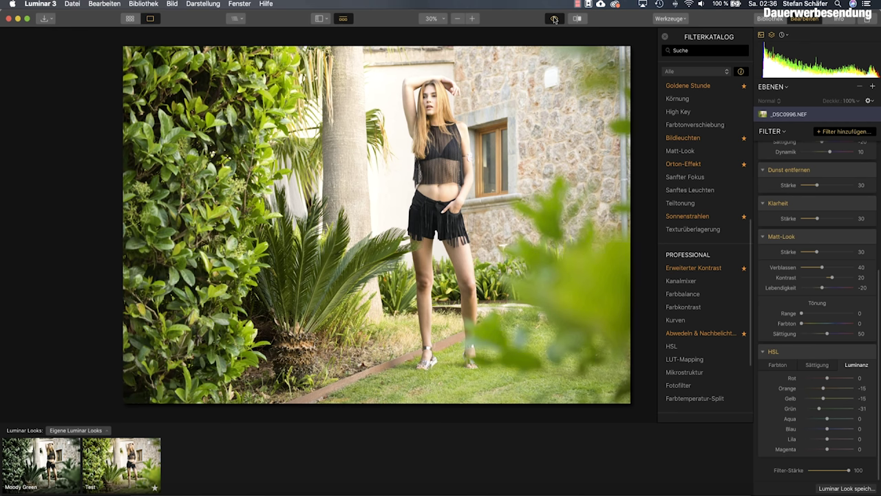
pyautogui.click(555, 19)
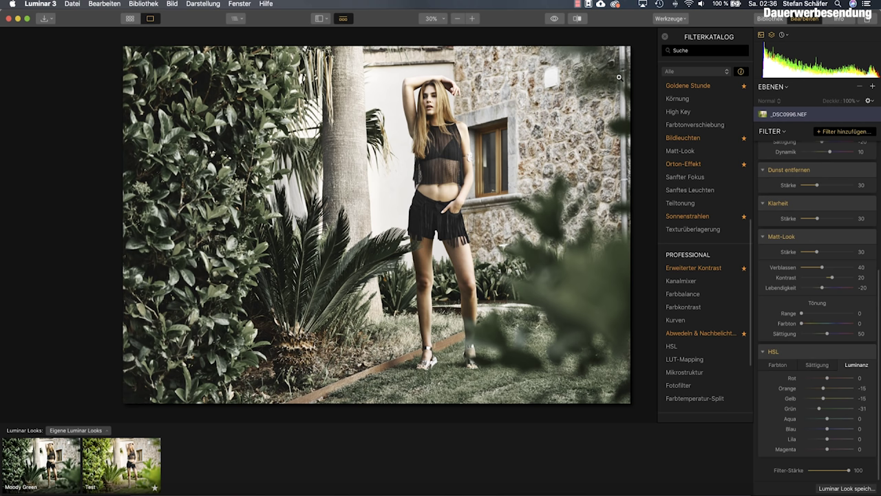
# Add the Teiltonung filter and set its Lichter to Farbton 214 and Sättigung 14.
pyautogui.scroll(1, 714, 371)
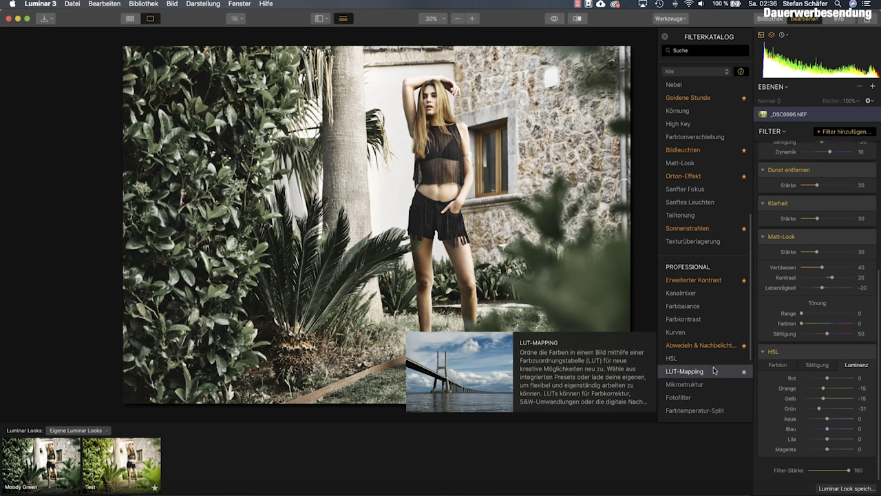
pyautogui.click(681, 215)
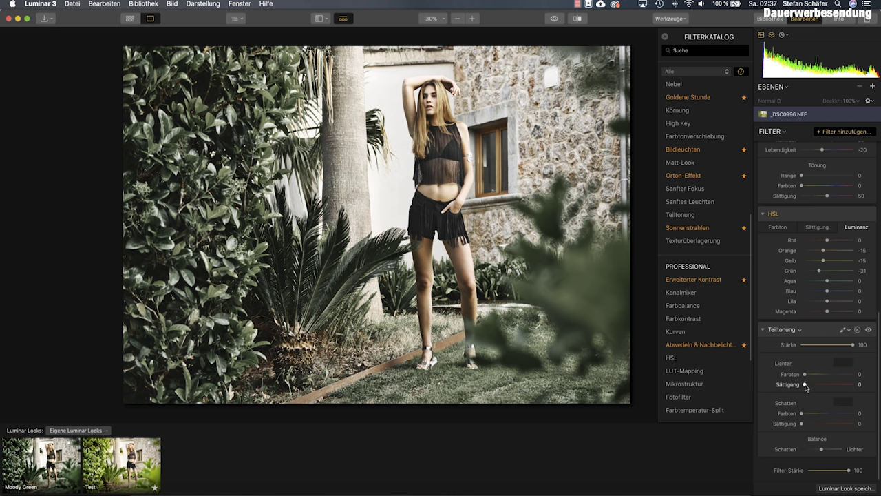
pyautogui.moveTo(806, 386); pyautogui.dragTo(862, 389)
pyautogui.moveTo(804, 374); pyautogui.dragTo(839, 375)
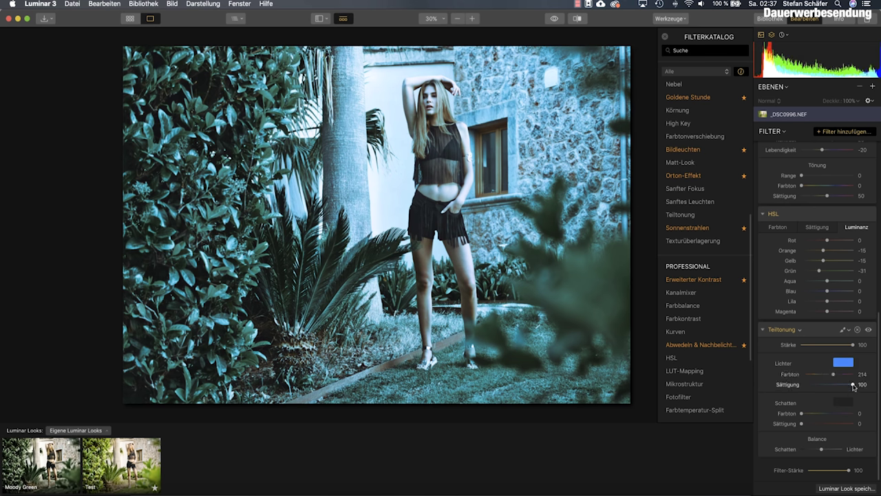
pyautogui.moveTo(854, 387); pyautogui.dragTo(850, 387)
pyautogui.moveTo(826, 386); pyautogui.dragTo(808, 388)
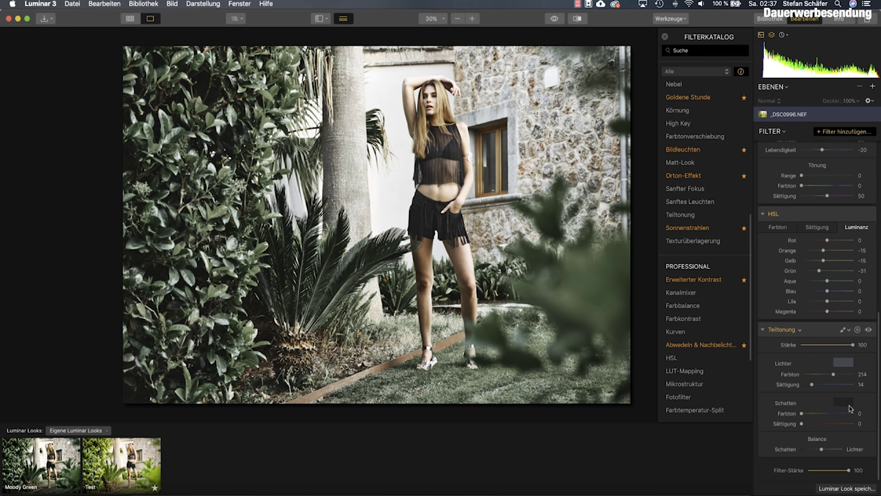
# Set the Teiltonung Schatten to Farbton 180 and Sättigung 5.
pyautogui.moveTo(802, 424); pyautogui.dragTo(866, 424)
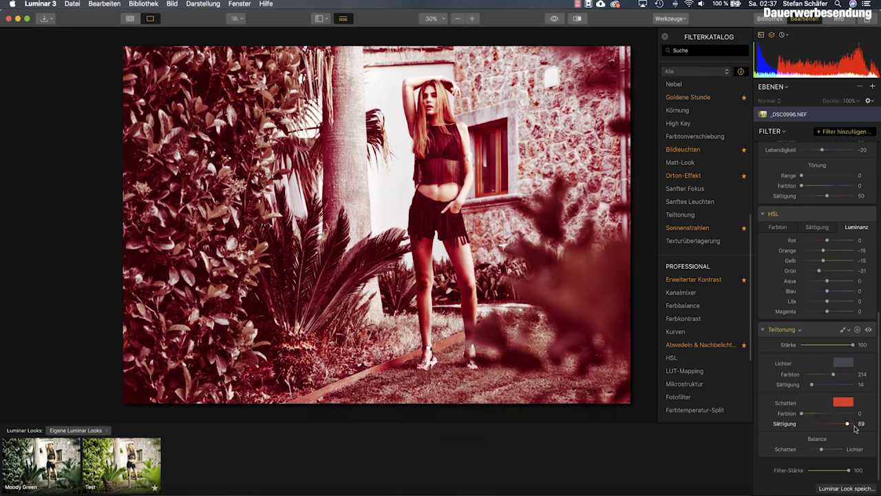
pyautogui.moveTo(801, 415); pyautogui.dragTo(831, 413)
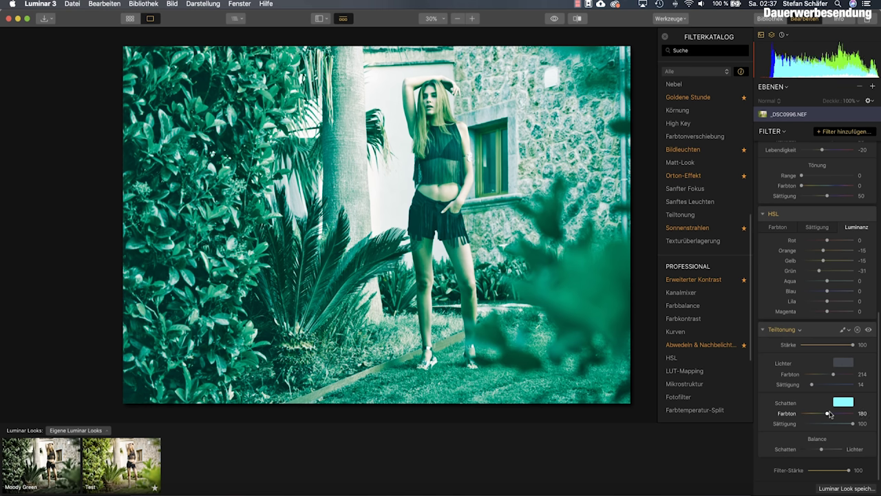
pyautogui.moveTo(853, 424); pyautogui.dragTo(802, 427)
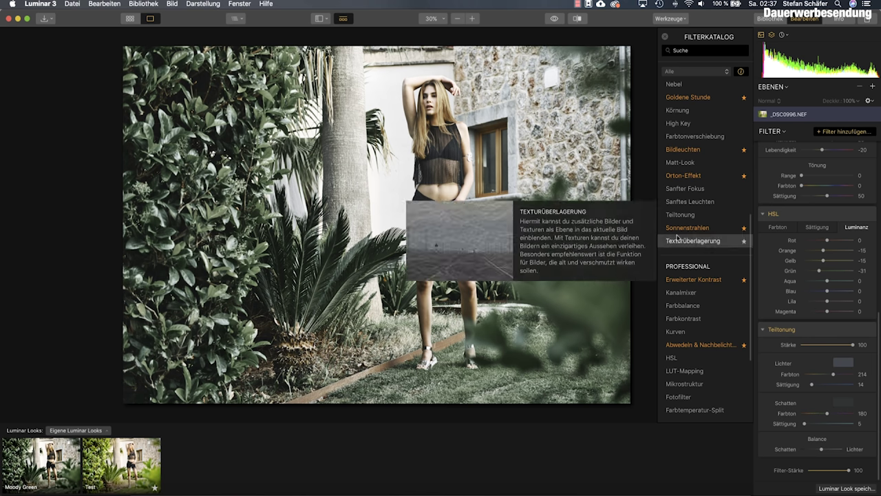
# Add the Vignettierung filter with Stärke -60, Größe 70, Rundheit 10, Weiche Kante 58 and Inn. Hell. 15.
pyautogui.scroll(8, 711, 213)
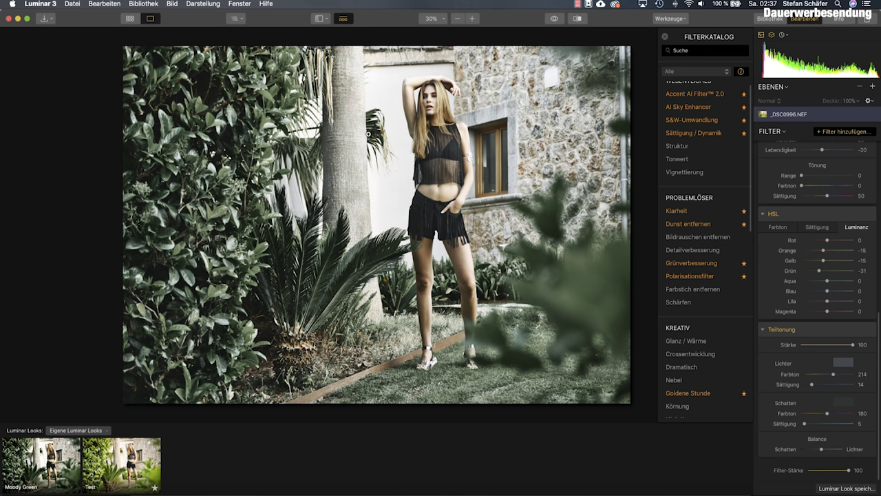
pyautogui.moveTo(691, 175)
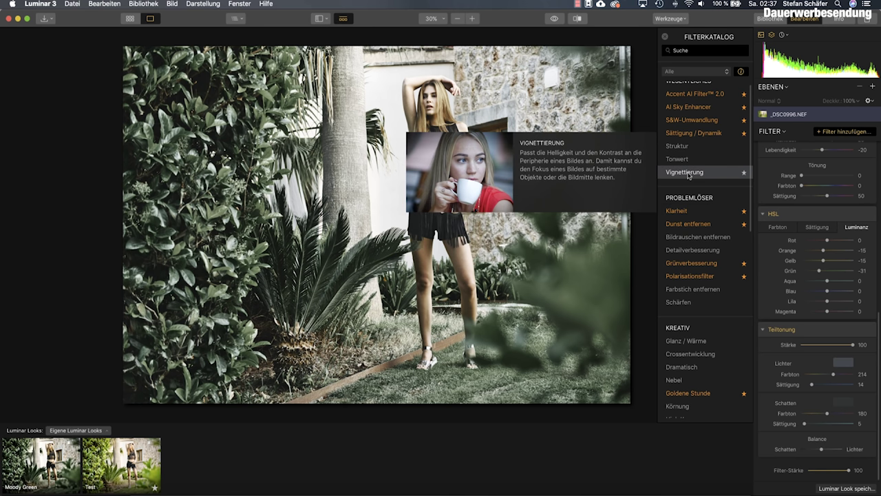
pyautogui.click(689, 176)
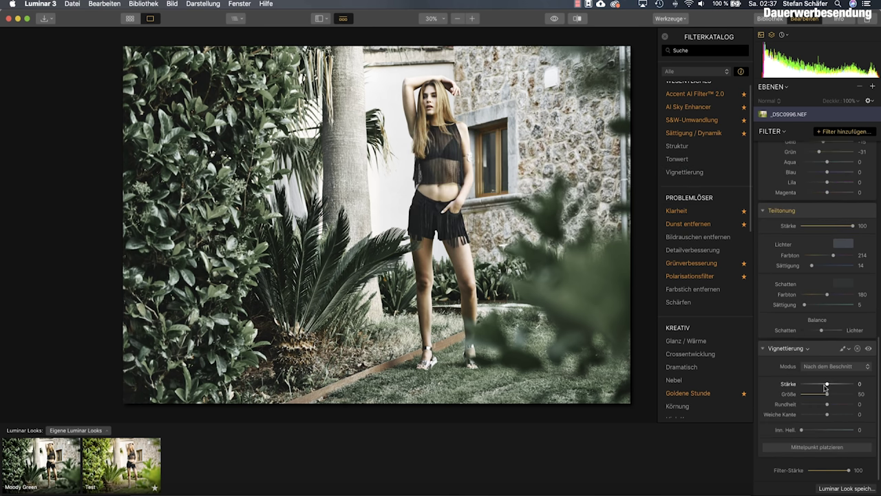
pyautogui.moveTo(827, 386); pyautogui.dragTo(811, 386)
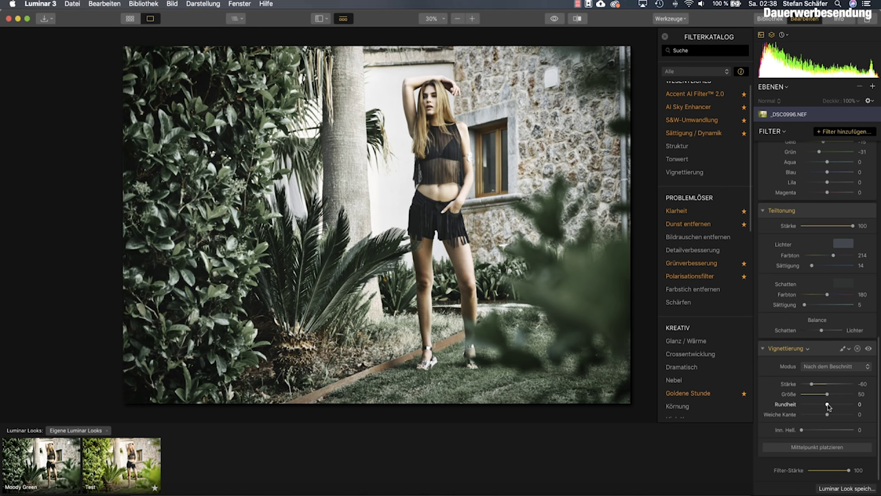
pyautogui.moveTo(828, 406)
pyautogui.mouseDown()
pyautogui.moveTo(829, 395)
pyautogui.moveTo(839, 394)
pyautogui.moveTo(843, 416)
pyautogui.mouseUp()
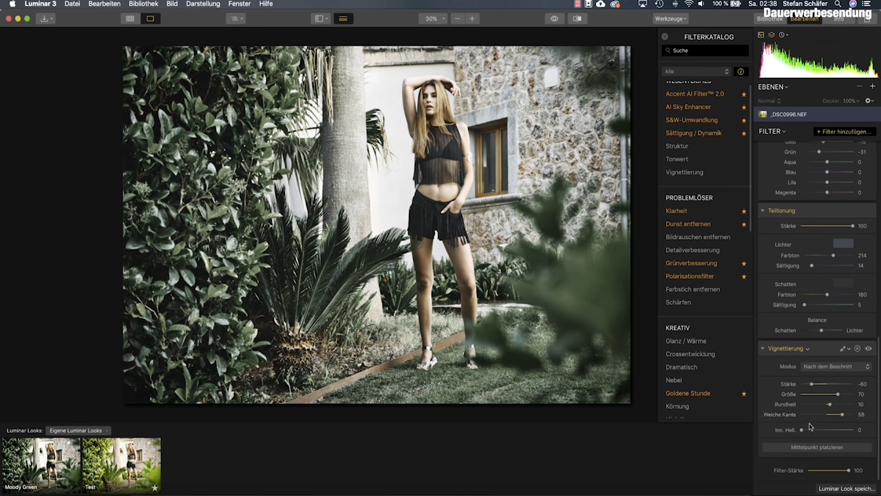
pyautogui.moveTo(802, 430); pyautogui.dragTo(810, 431)
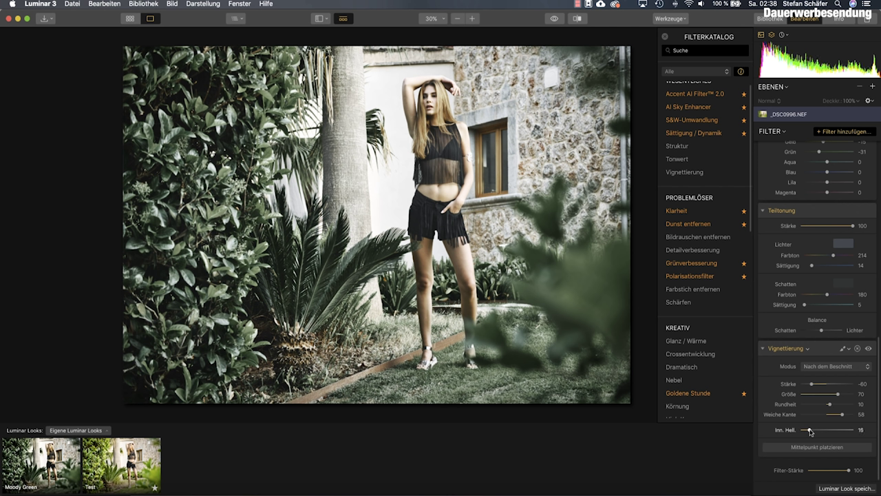
pyautogui.moveTo(812, 432); pyautogui.dragTo(809, 427)
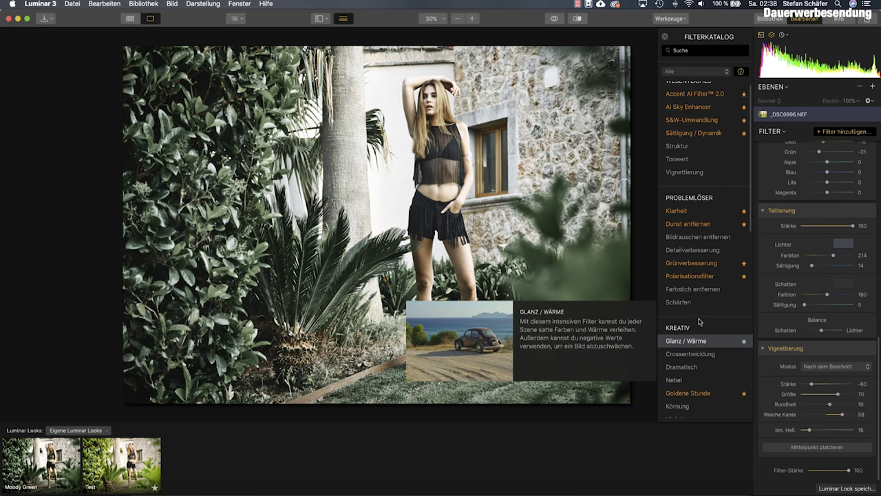
# Add the Goldene Stunde filter with Stärke 15 and Sättigung -15, and check its effect by toggling it off and on.
pyautogui.scroll(-3, 700, 322)
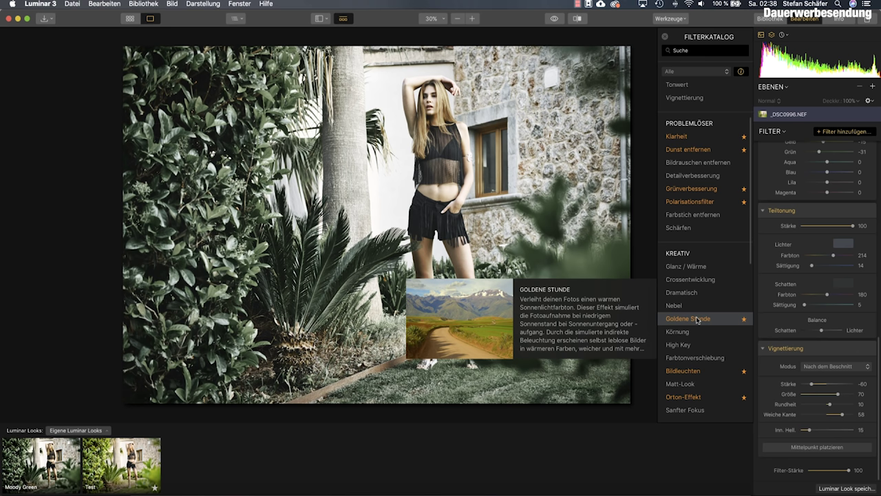
pyautogui.click(697, 320)
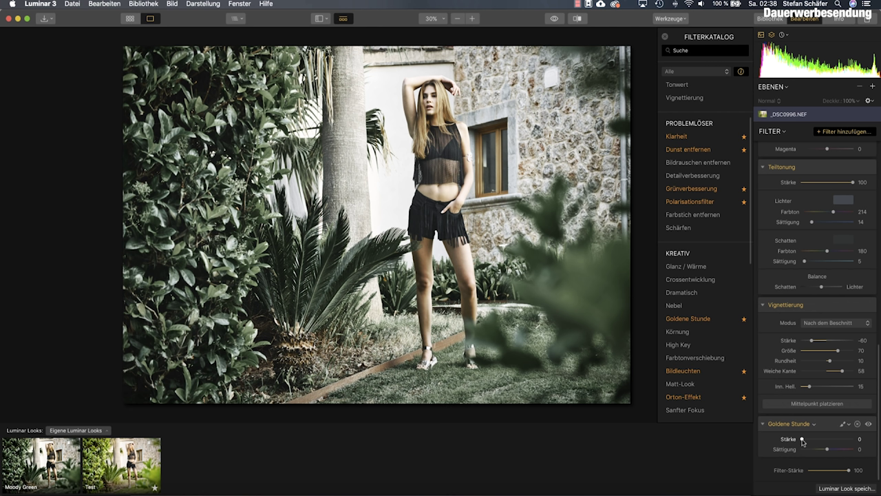
pyautogui.moveTo(802, 440); pyautogui.dragTo(811, 442)
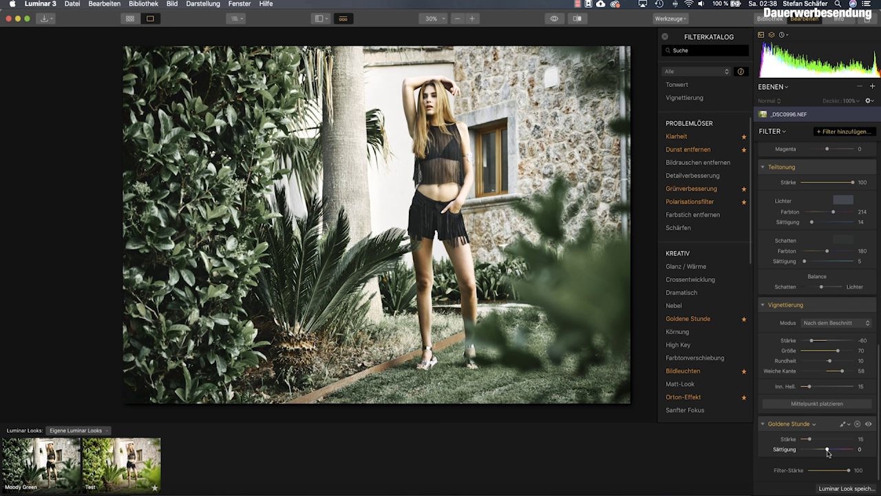
pyautogui.moveTo(827, 452); pyautogui.dragTo(824, 452)
pyautogui.click(869, 424)
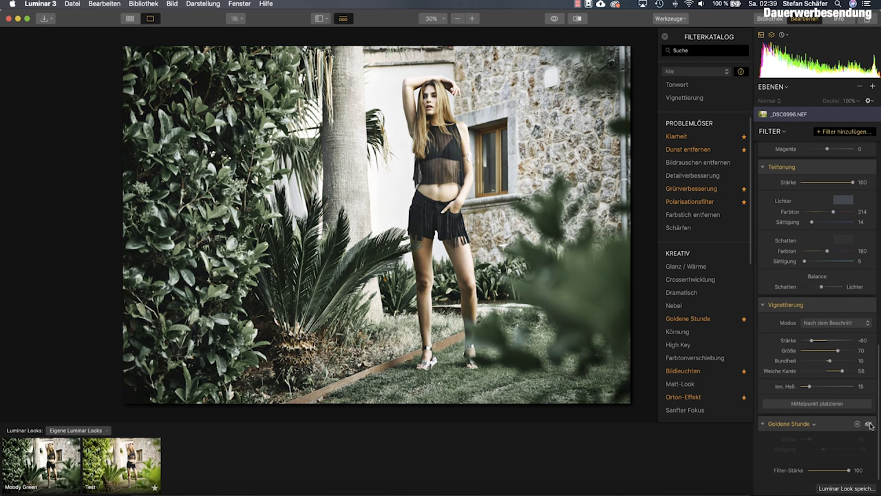
pyautogui.click(869, 425)
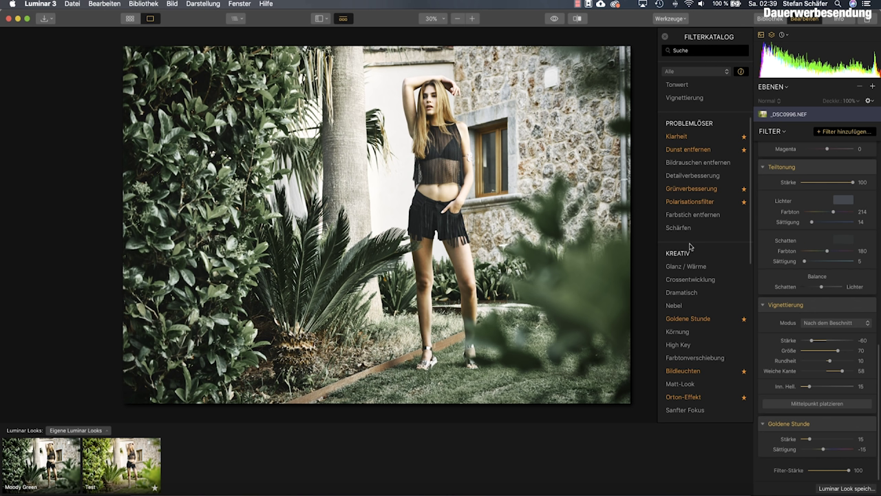
# Add the Erweiterter Kontrast filter with Lichter Stärke 20 and Balance -13, and Schatten Stärke 25 and Balance 50.
pyautogui.scroll(-10, 690, 247)
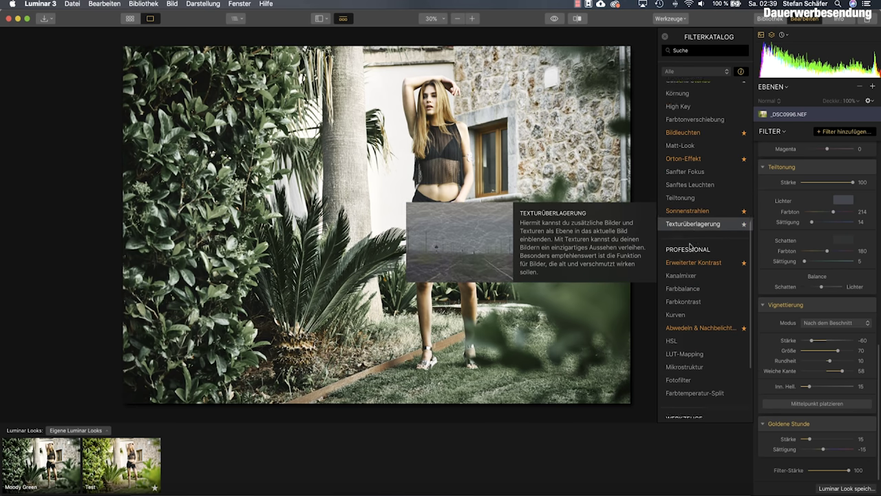
pyautogui.click(692, 247)
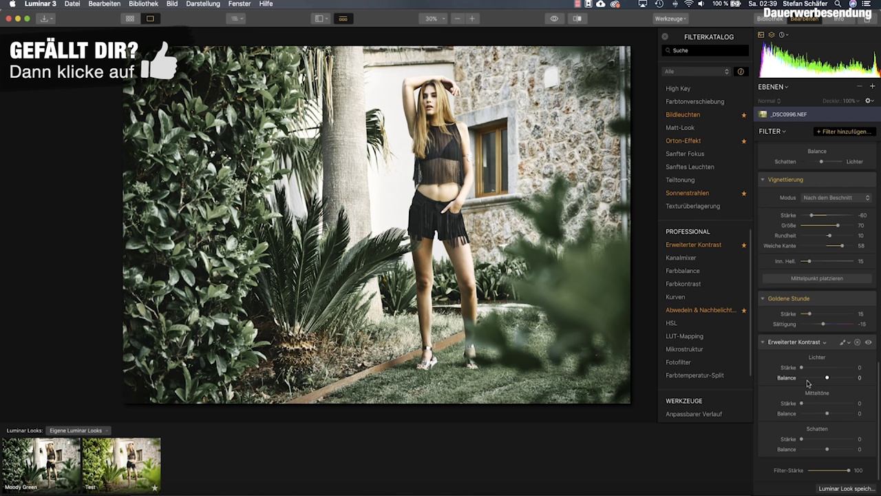
pyautogui.moveTo(802, 369); pyautogui.dragTo(825, 380)
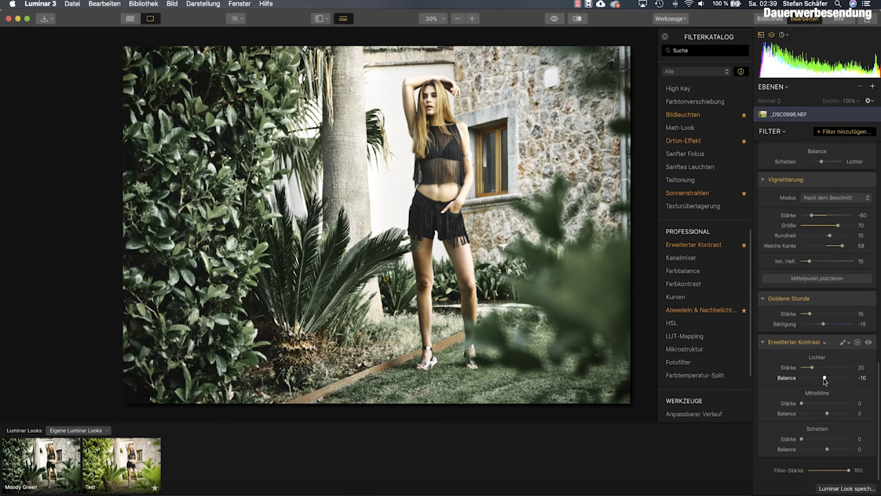
pyautogui.moveTo(825, 380); pyautogui.dragTo(825, 380)
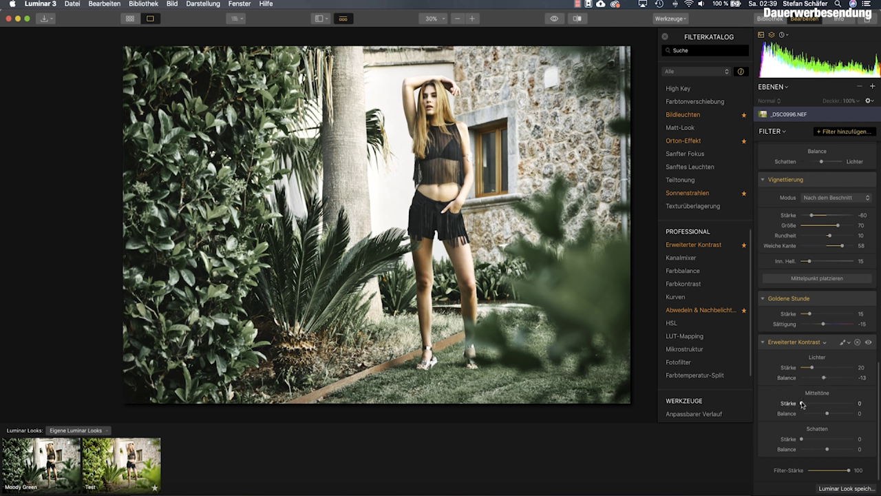
pyautogui.moveTo(803, 440); pyautogui.dragTo(841, 452)
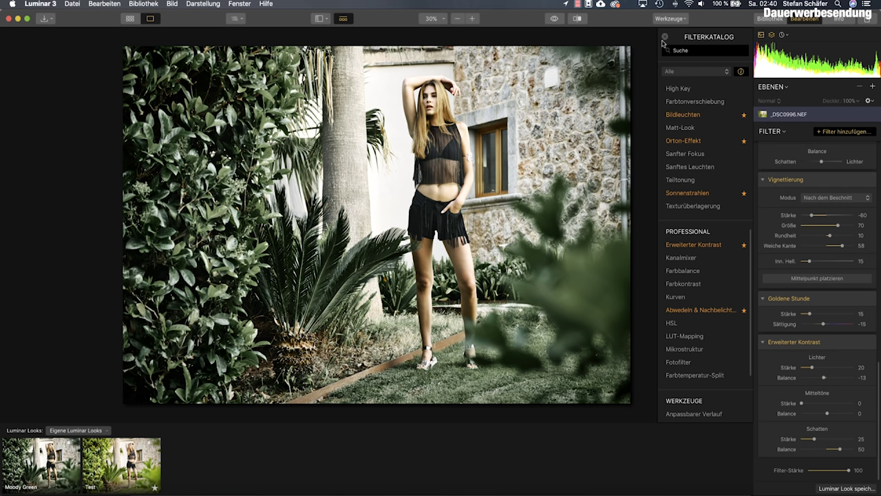
# Compare the finished edit with the original and look through the Luminar Looks collections.
pyautogui.click(549, 22)
pyautogui.click(93, 432)
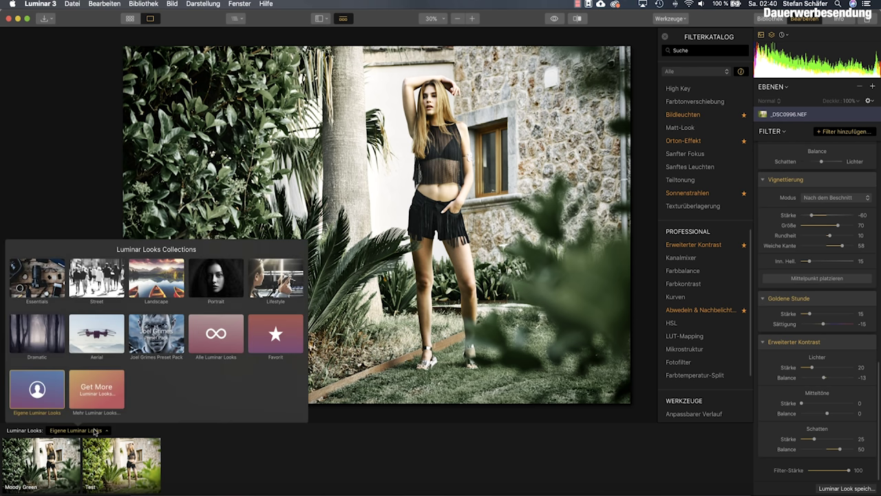
pyautogui.click(203, 452)
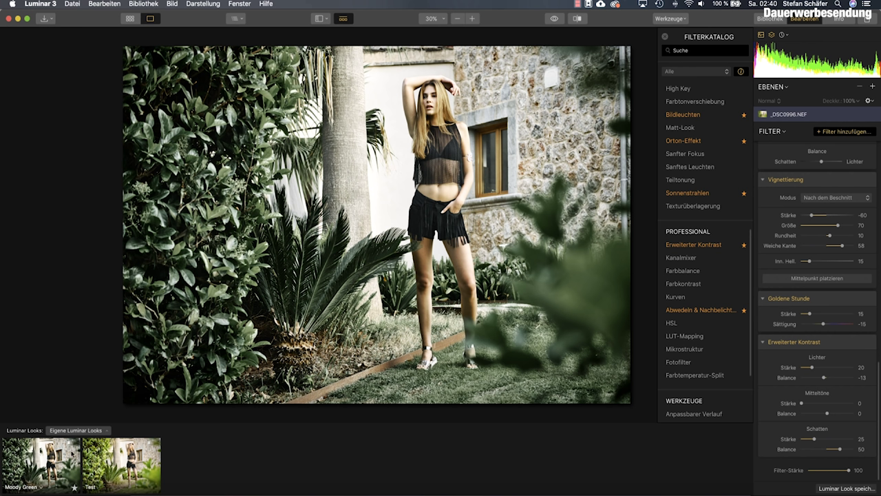
# Show the Filmstreifen, open the photo of the woman on the swing and apply the Moody Green look to it.
pyautogui.click(316, 19)
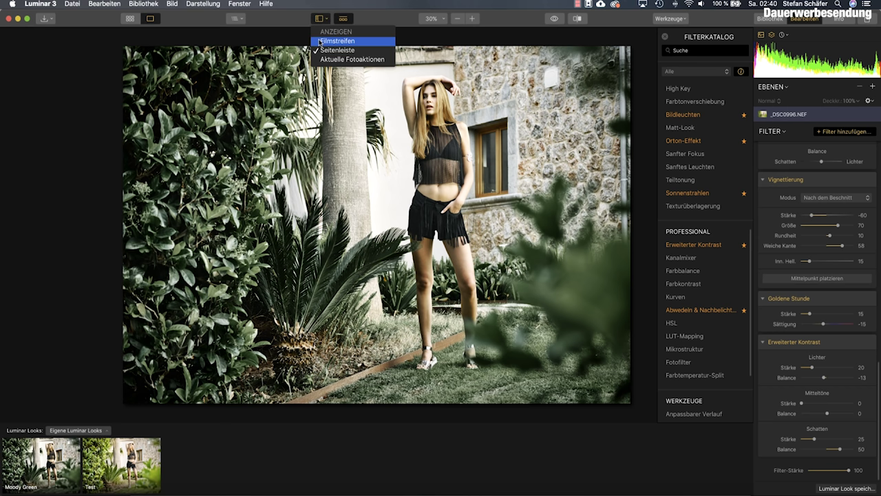
pyautogui.click(317, 39)
pyautogui.click(22, 389)
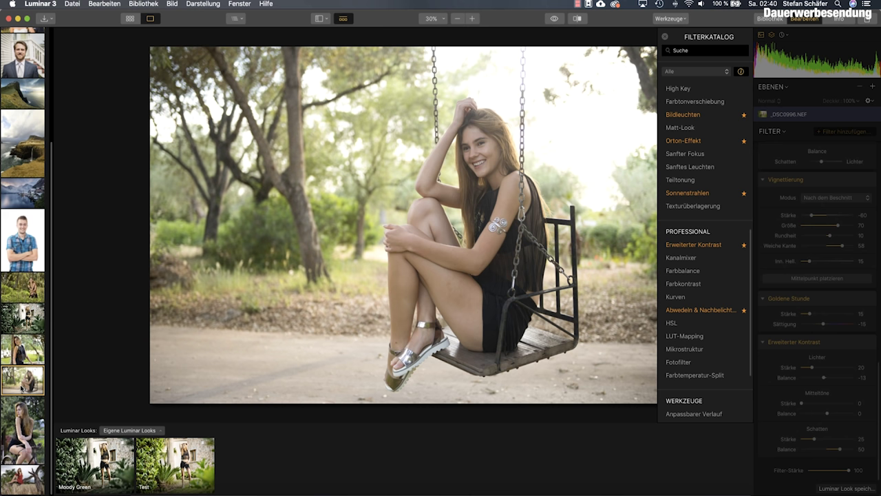
pyautogui.click(203, 180)
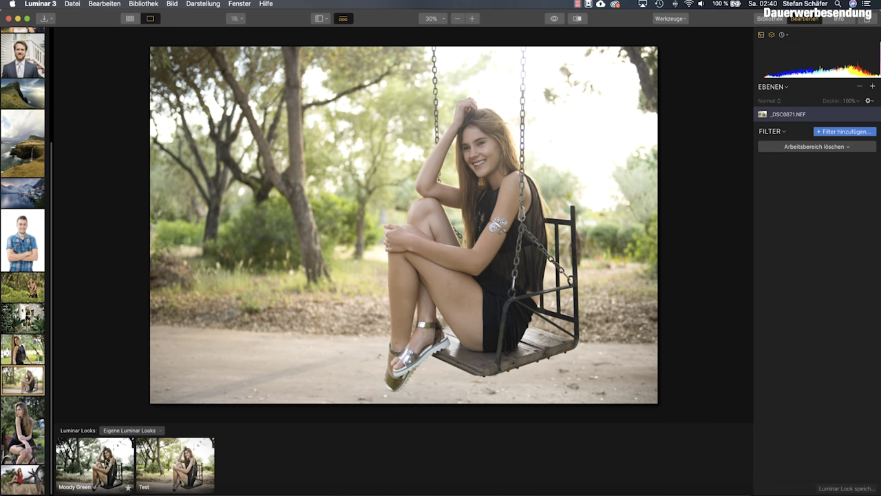
pyautogui.click(108, 463)
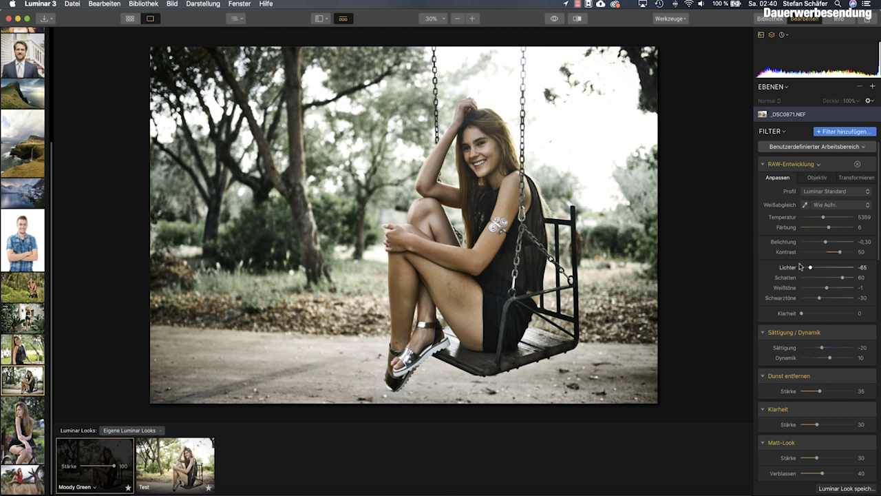
# Reset the Belichtung of the swing photo to 0,00 and set its Temperatur to 6030.
pyautogui.moveTo(826, 244); pyautogui.dragTo(828, 244)
pyautogui.doubleClick(828, 243)
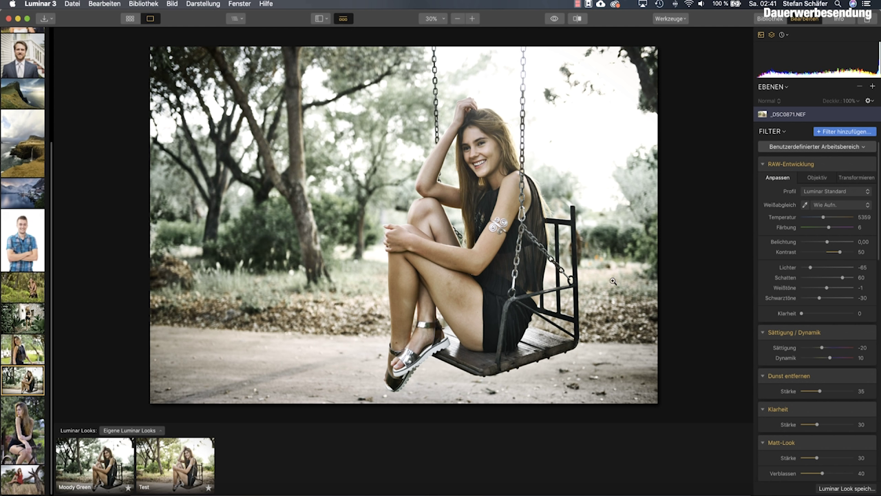
pyautogui.moveTo(823, 219); pyautogui.dragTo(827, 219)
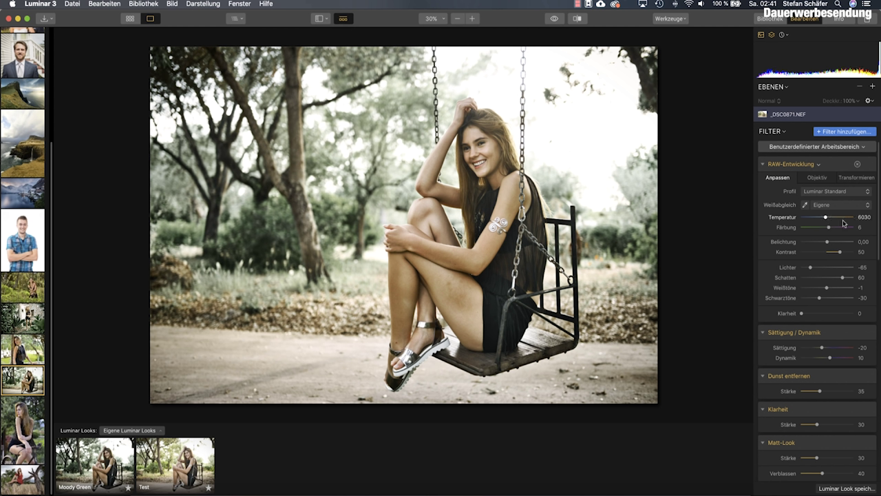
# Set the RAW-Entwicklung Kontrast of the swing photo to 70 and add the Sonnenstrahlen filter.
pyautogui.moveTo(840, 254); pyautogui.dragTo(847, 254)
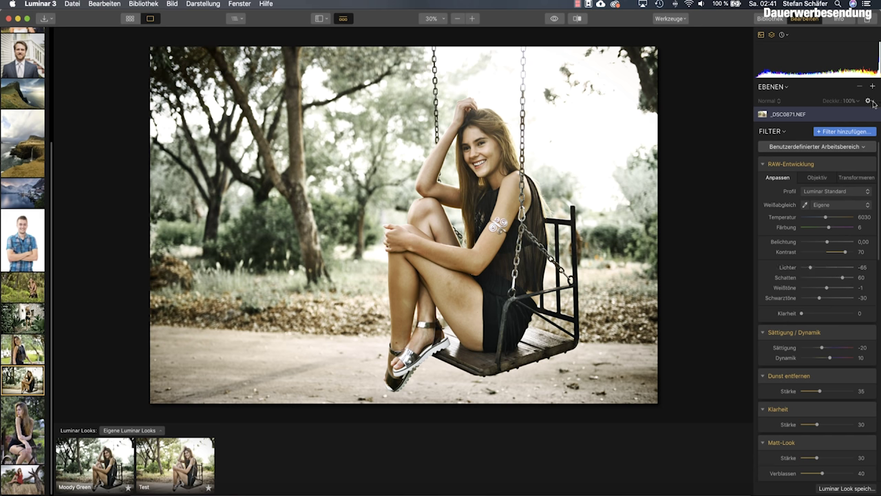
pyautogui.click(852, 132)
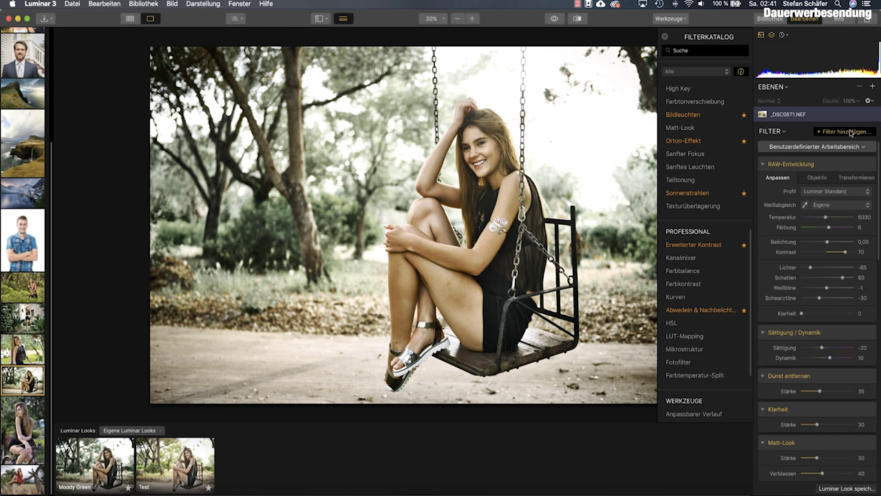
pyautogui.moveTo(707, 273)
pyautogui.moveTo(697, 197)
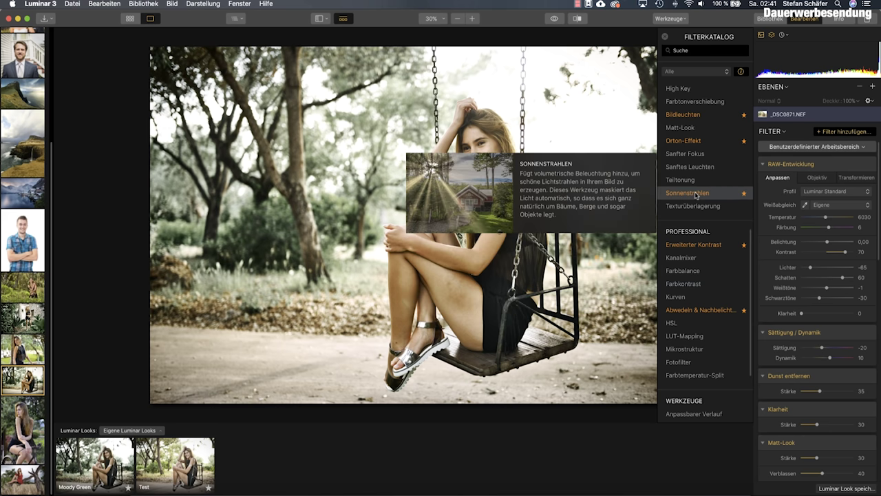
pyautogui.click(696, 195)
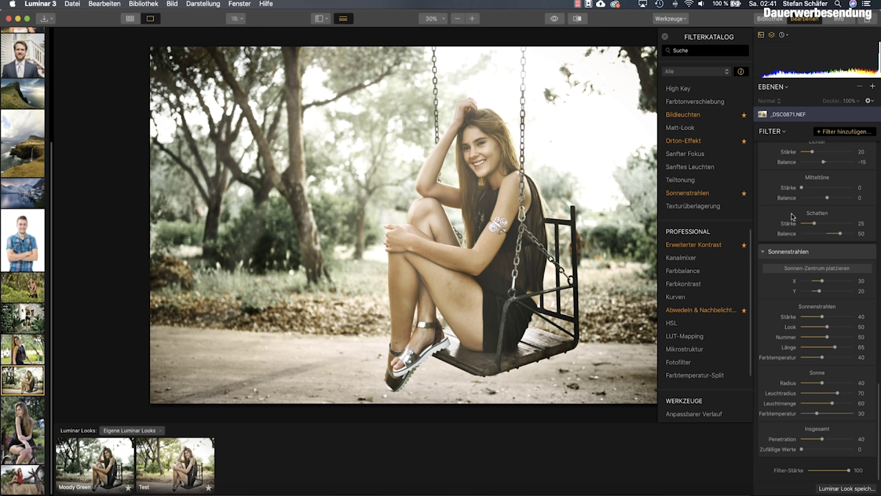
# Place the sun centre in the bright sky at X 87, Y 23, and set Farbtemperatur to 49 for Sonnenstrahlen and 51 for Sonne.
pyautogui.click(788, 267)
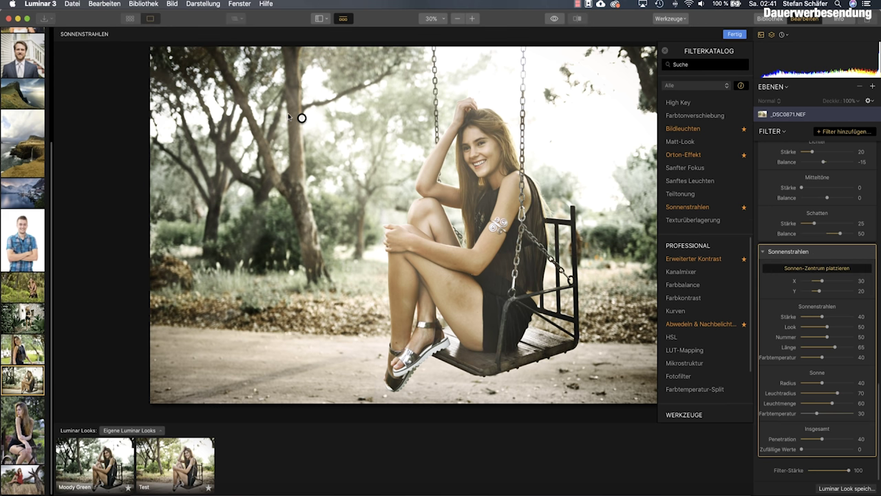
pyautogui.moveTo(301, 118)
pyautogui.mouseDown()
pyautogui.moveTo(579, 134)
pyautogui.moveTo(571, 144)
pyautogui.moveTo(608, 127)
pyautogui.moveTo(272, 131)
pyautogui.moveTo(296, 122)
pyautogui.moveTo(593, 129)
pyautogui.mouseUp()
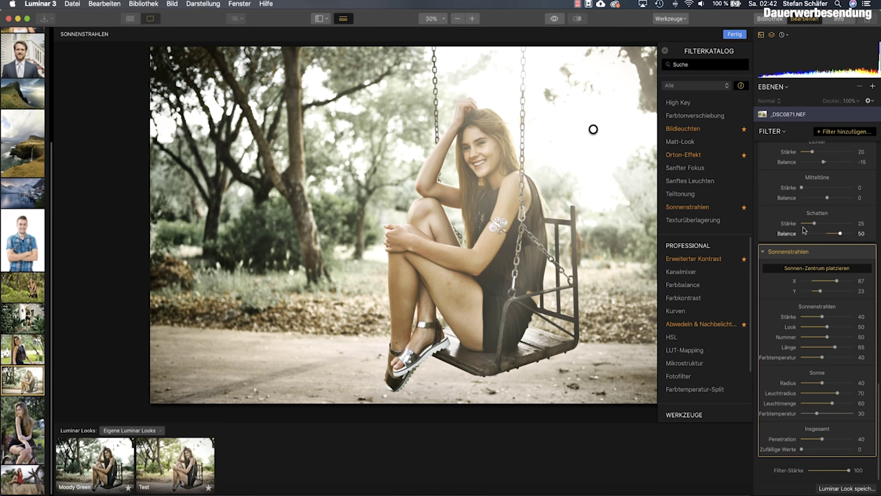
pyautogui.click(794, 269)
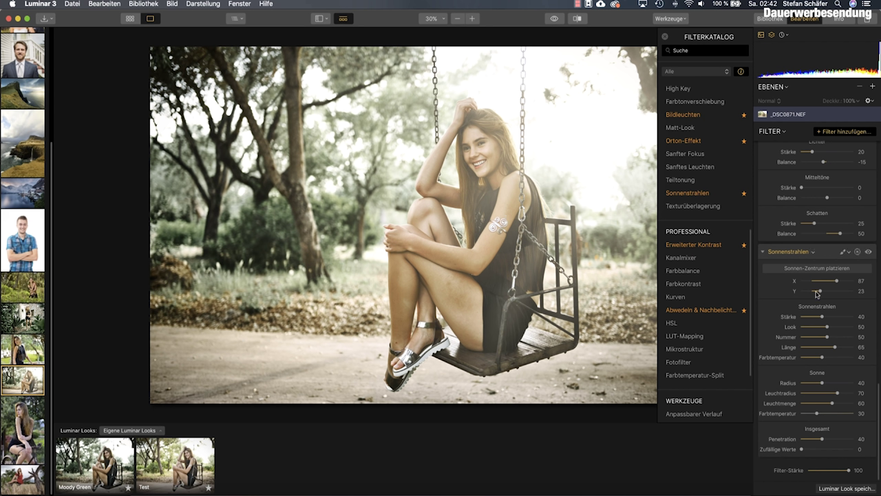
pyautogui.moveTo(822, 357); pyautogui.dragTo(827, 357)
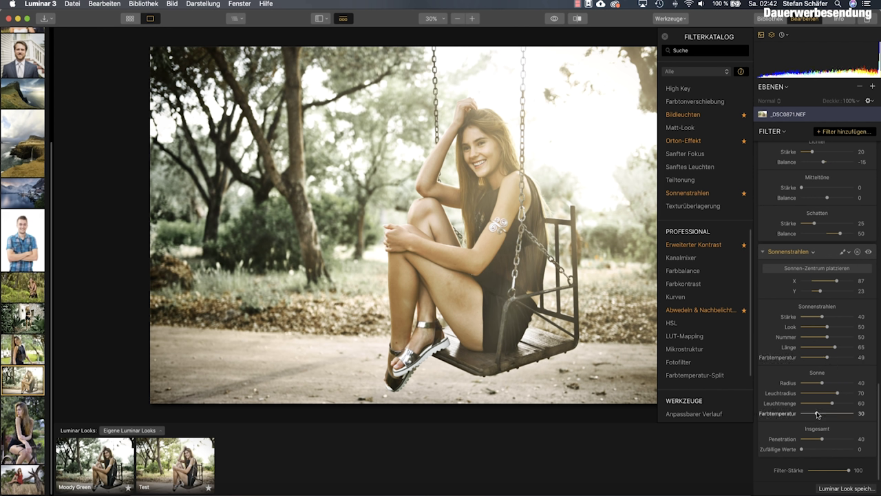
pyautogui.moveTo(821, 414); pyautogui.dragTo(828, 414)
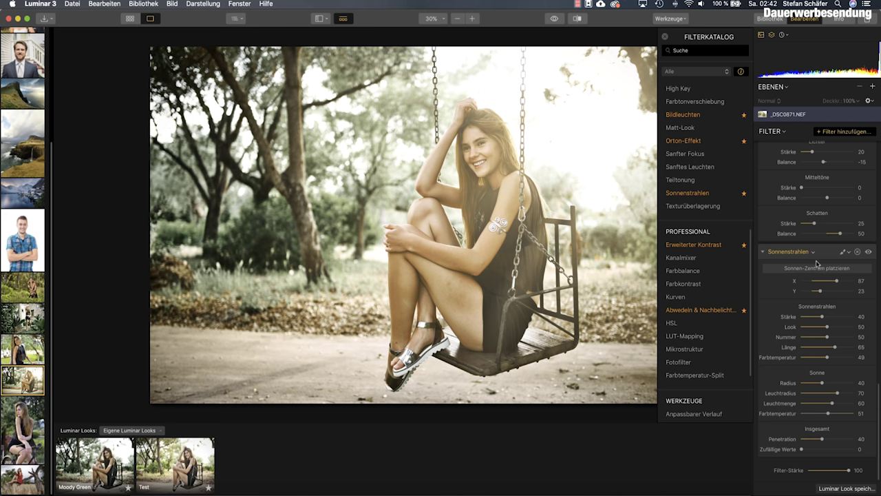
# Set the RAW-Entwicklung Schwarztöne to -55 and the Dunst entfernen Stärke to 40.
pyautogui.scroll(15, 817, 263)
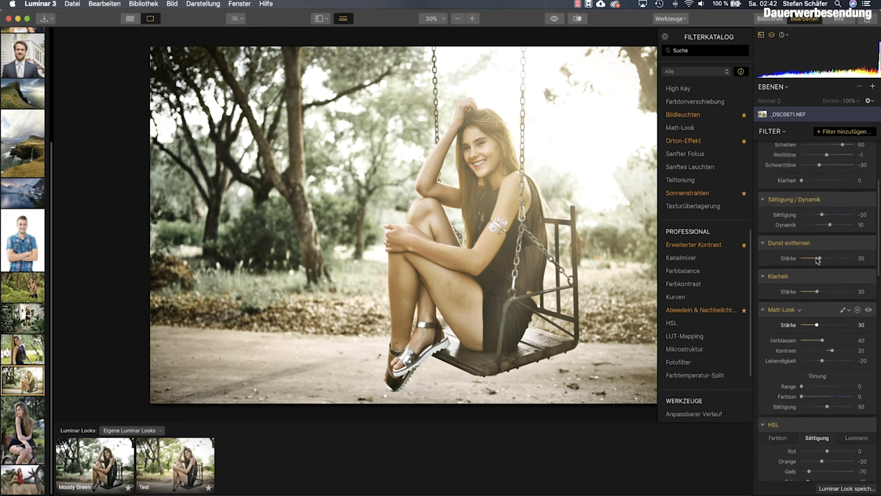
pyautogui.scroll(5, 817, 260)
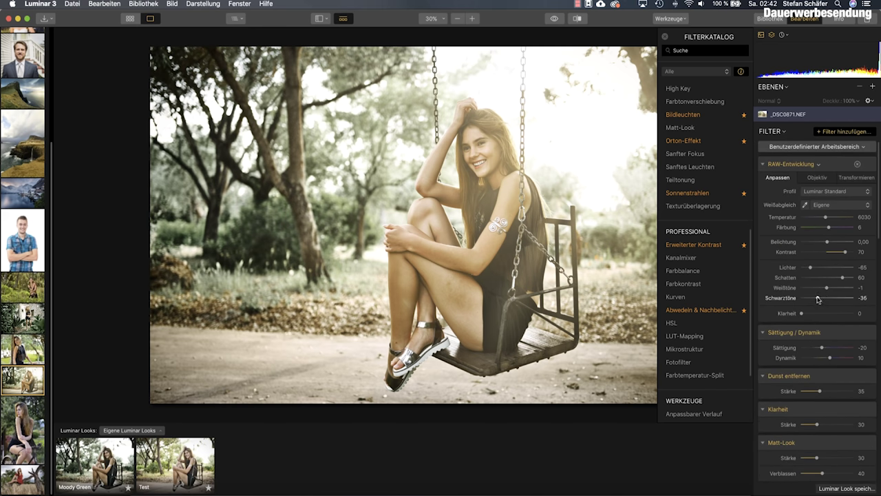
pyautogui.moveTo(817, 298); pyautogui.dragTo(813, 298)
pyautogui.scroll(-1, 830, 331)
pyautogui.scroll(-2, 823, 379)
pyautogui.moveTo(822, 376); pyautogui.dragTo(825, 376)
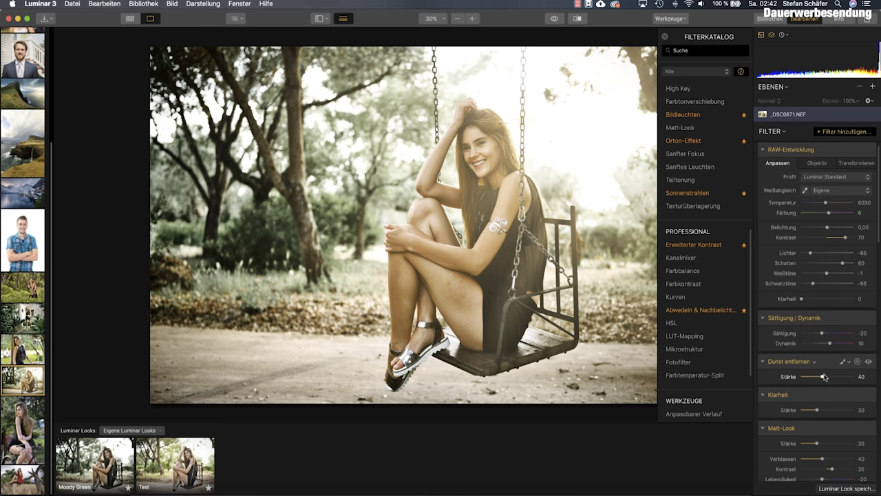
# Set the Schatten Balance of the Erweiterter Kontrast filter to 70.
pyautogui.scroll(-20, 830, 385)
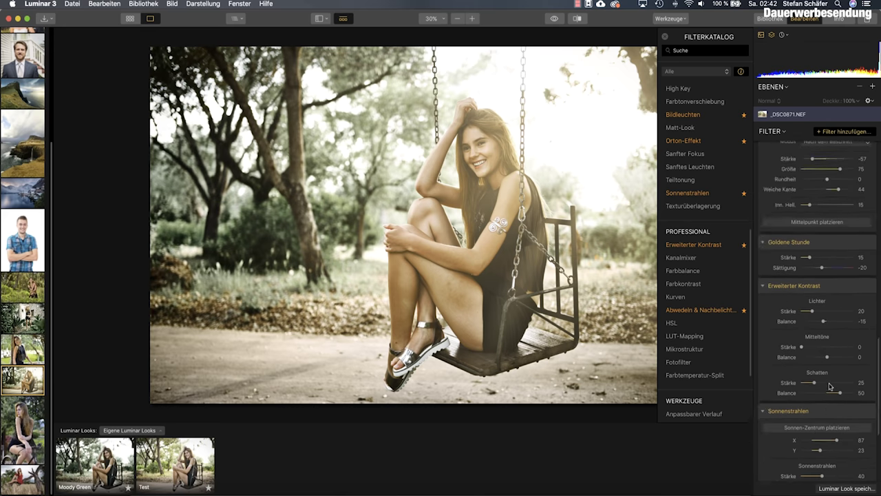
pyautogui.scroll(1, 829, 386)
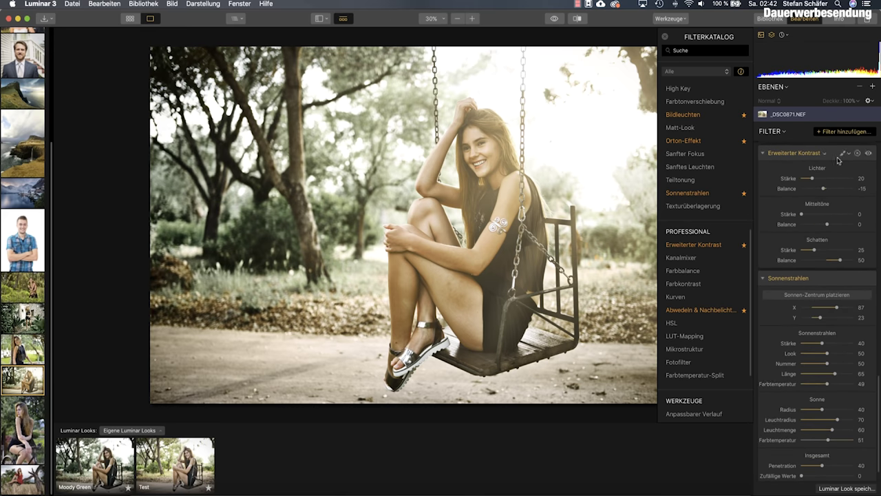
pyautogui.moveTo(840, 259); pyautogui.dragTo(847, 262)
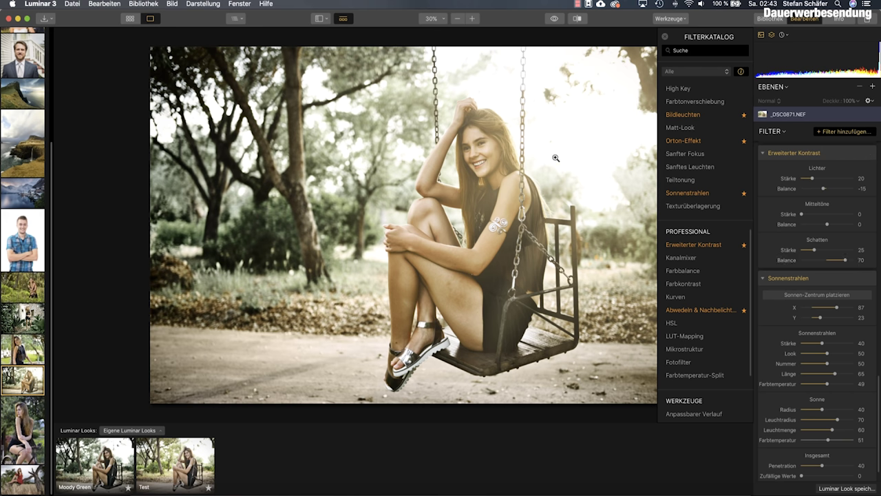
# Compare the edited swing photo with its original several times.
pyautogui.click(552, 19)
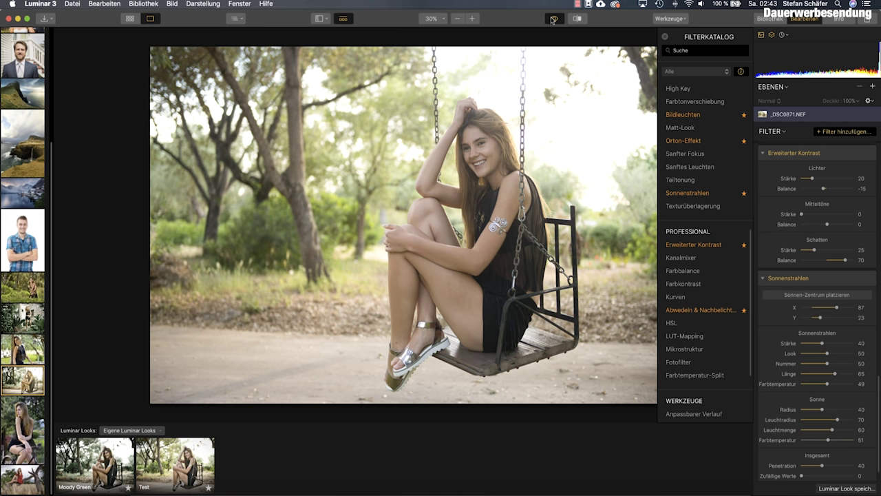
pyautogui.click(552, 19)
pyautogui.click(552, 19)
pyautogui.click(553, 19)
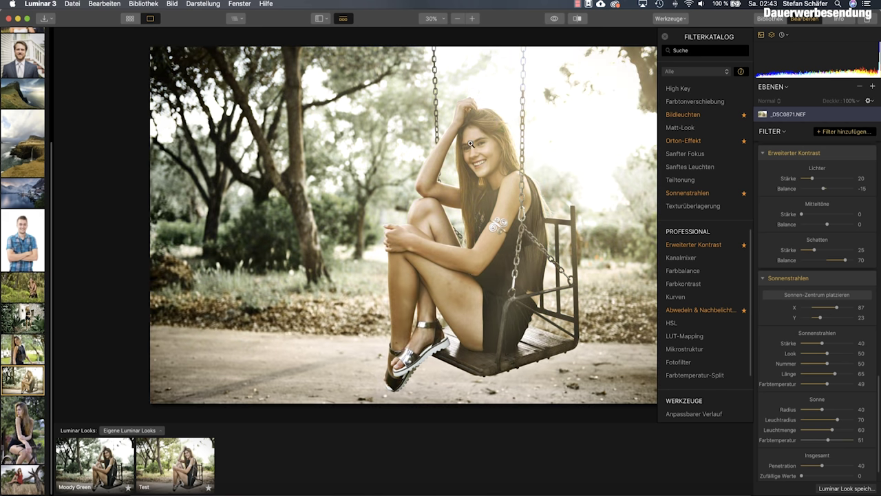
pyautogui.click(554, 20)
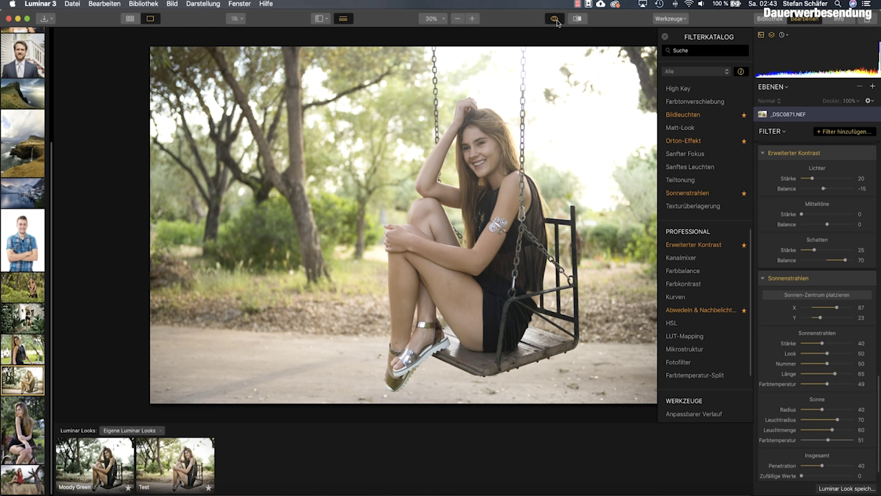
pyautogui.click(556, 20)
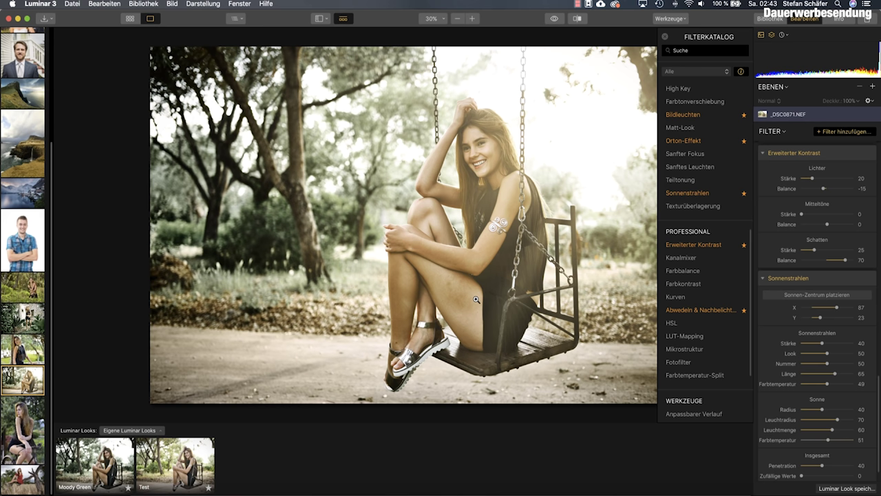
pyautogui.click(555, 19)
pyautogui.click(556, 18)
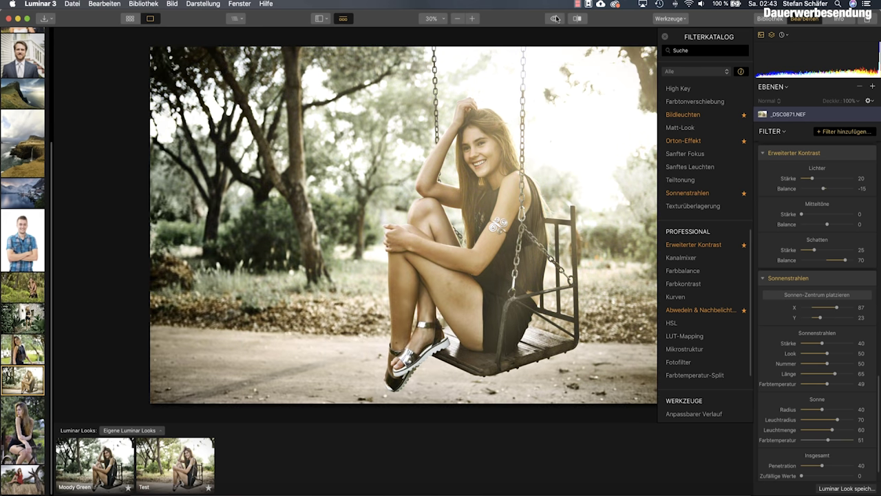